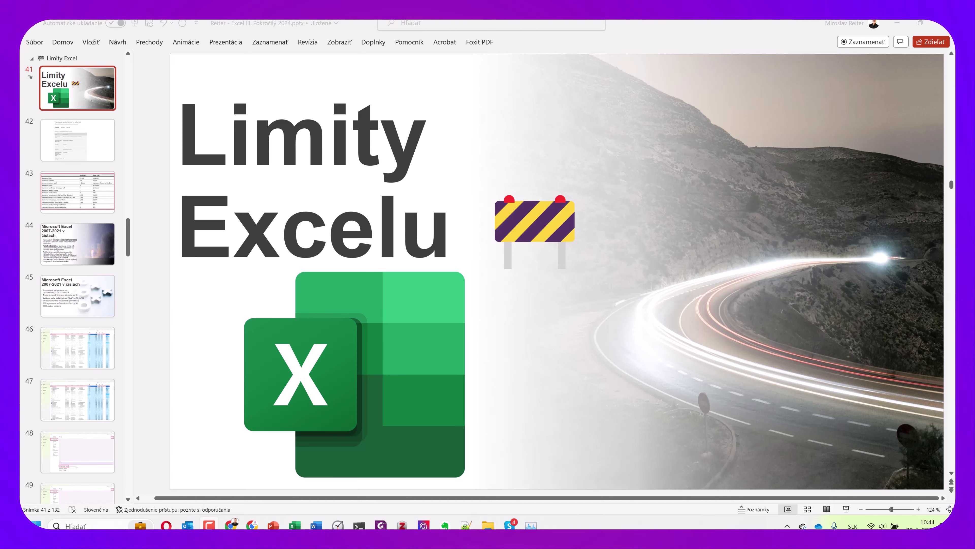
Show slide 42, the screenshot of the Excel limits support page
left_click(89, 140)
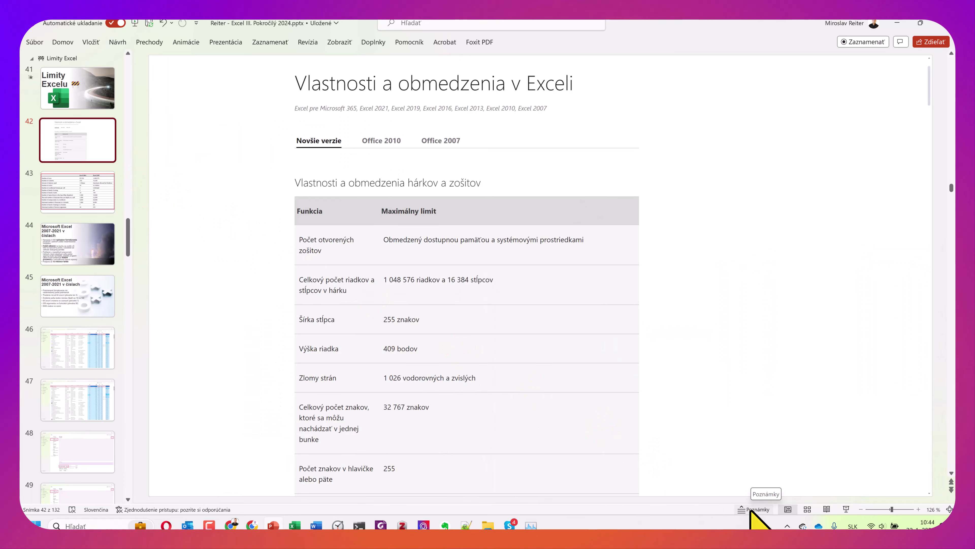
Copy the support-page URL from slide 42's speaker notes and bring up the Opera browser
left_click(753, 510)
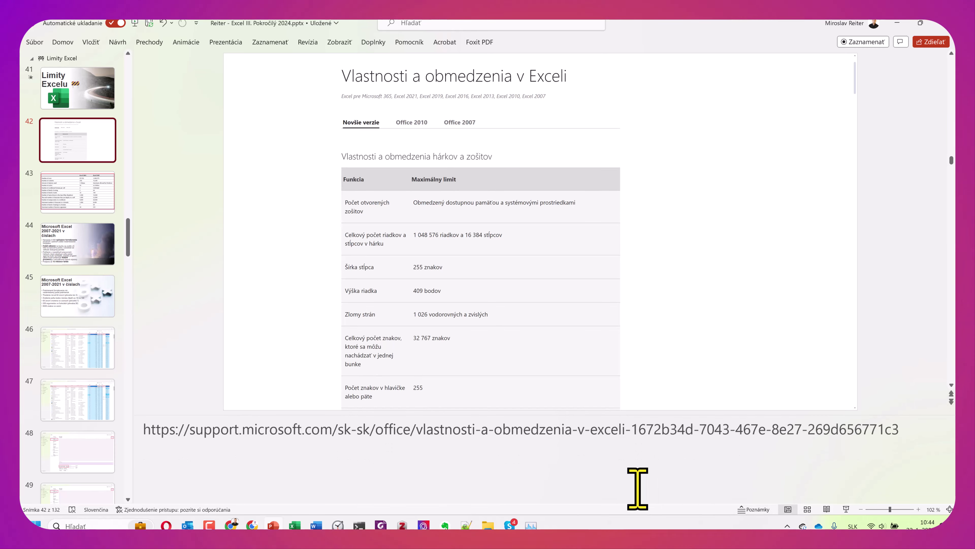
left_click(647, 490)
key("ctrl+a")
key("ctrl+c")
left_click(755, 510)
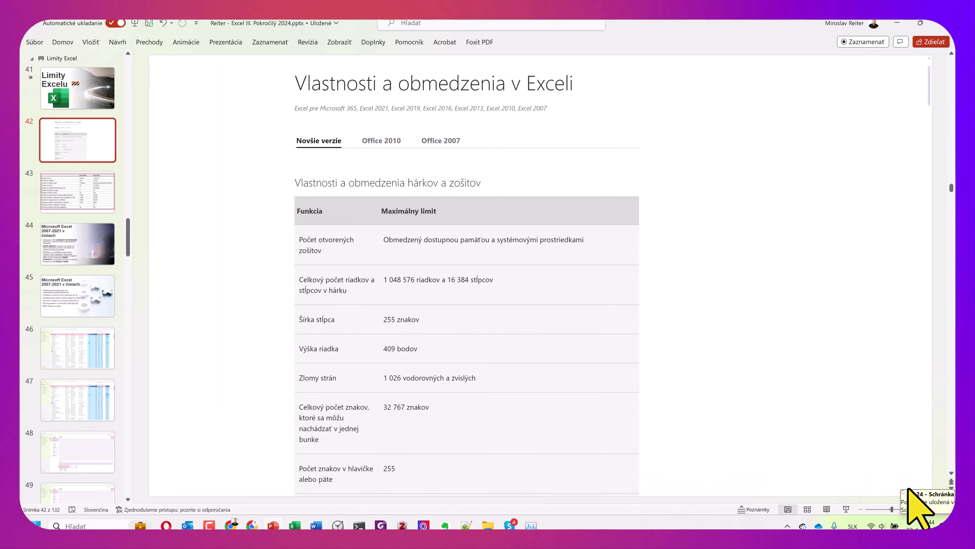
key("alt+Tab")
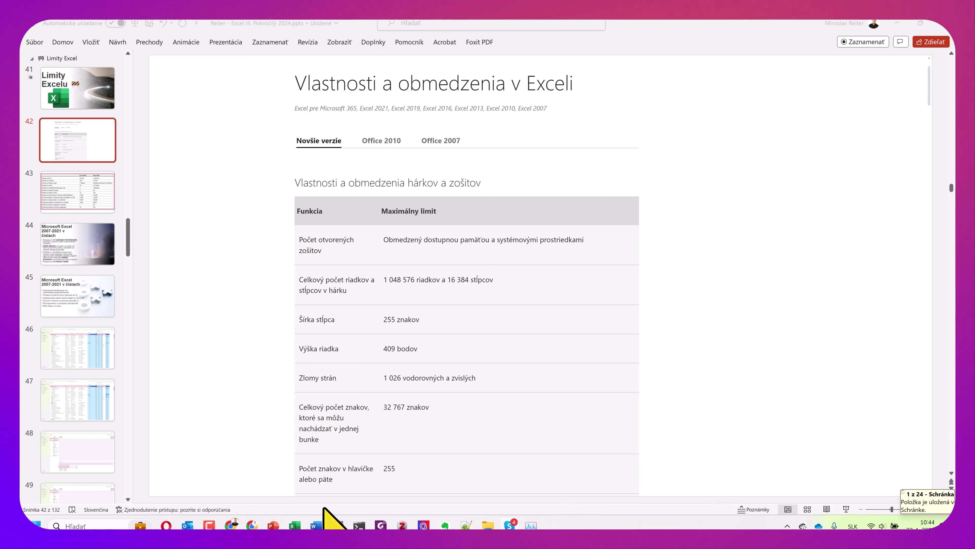
left_click(166, 525)
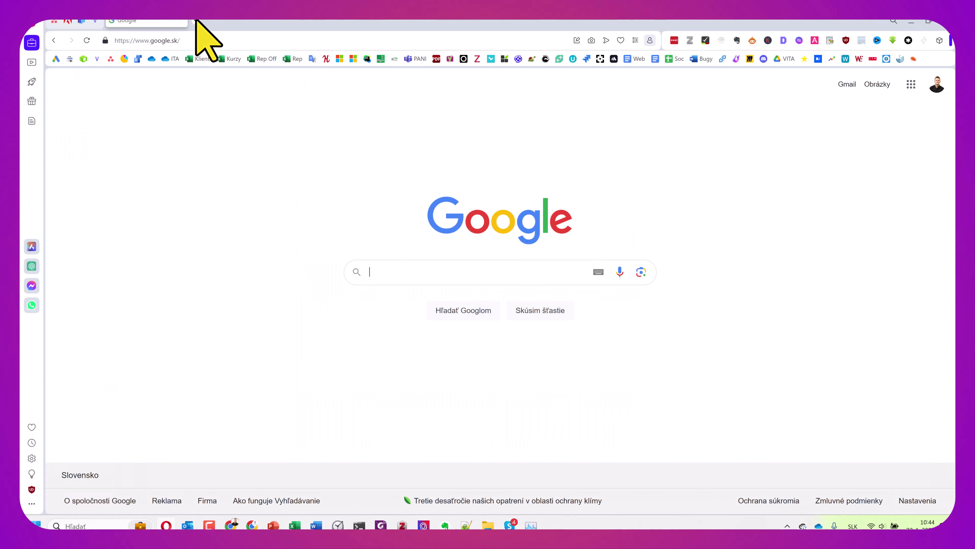
Load the copied Excel limits URL in a new tab at 125% zoom, then return to Excel
left_click(196, 20)
key("ctrl+v")
key("Return")
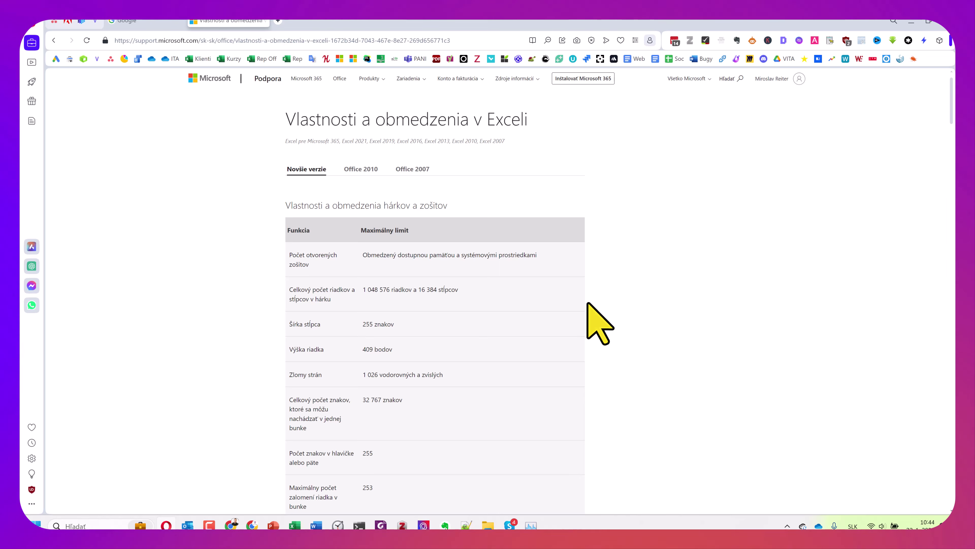
key("ctrl+plus")
key("ctrl+plus")
key("ctrl+plus")
key("ctrl+plus")
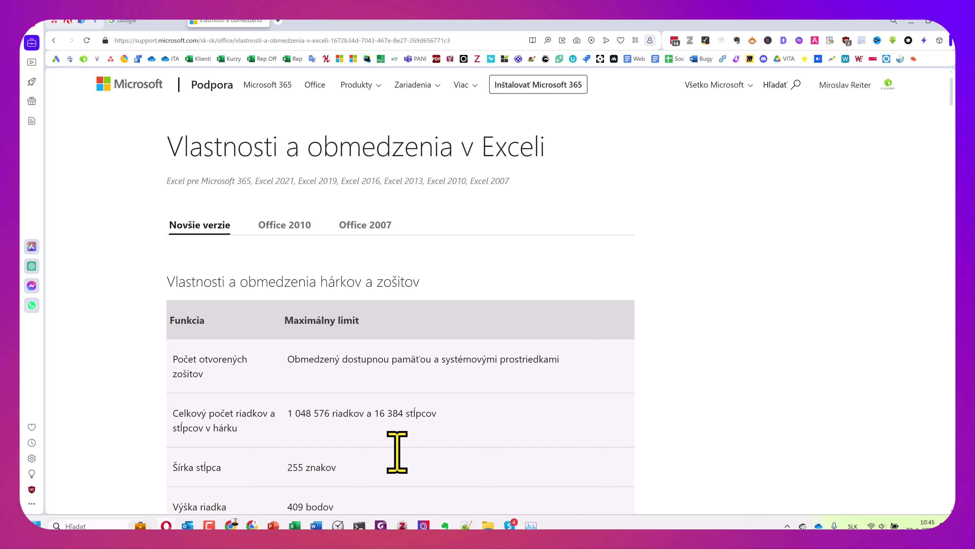
left_click(295, 524)
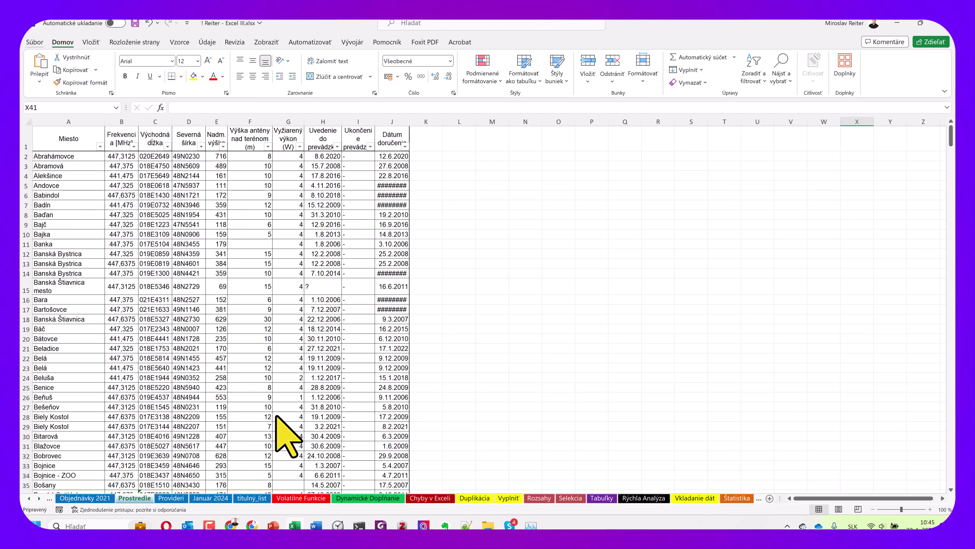
Open the Konto page in the Súbor backstage to see the Microsoft 365 Apps version
left_click(31, 42)
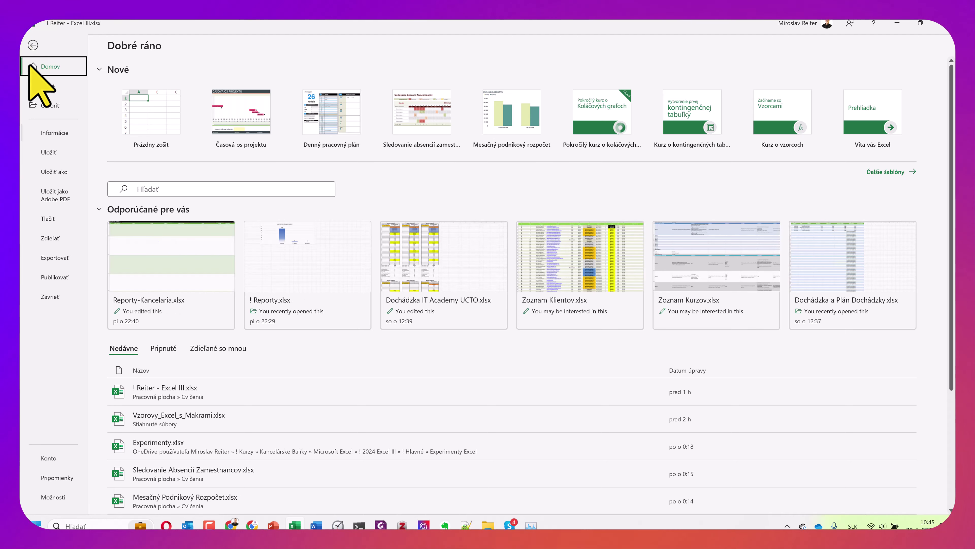
left_click(46, 458)
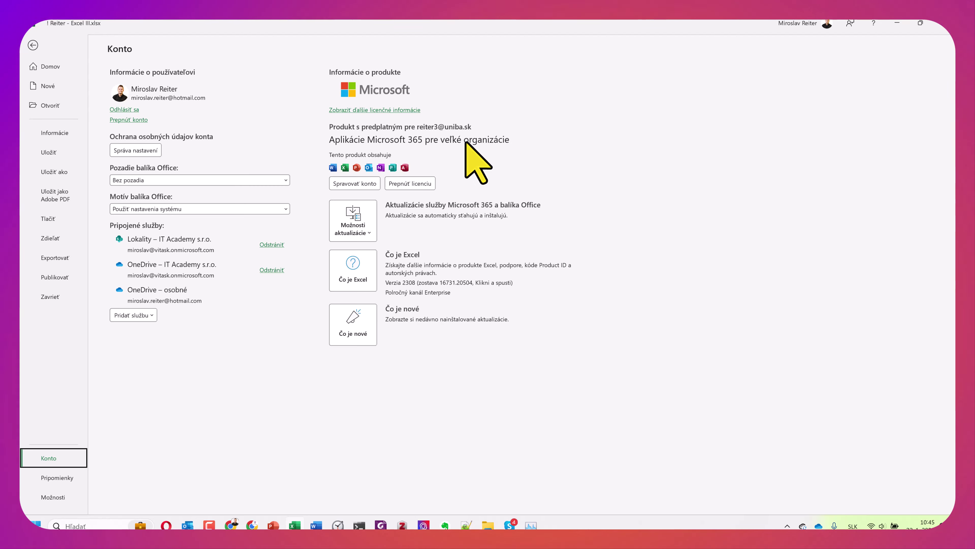
Check the version 2308 details, glance at the limits web page, then return to the Prostredie sheet
left_click(344, 267)
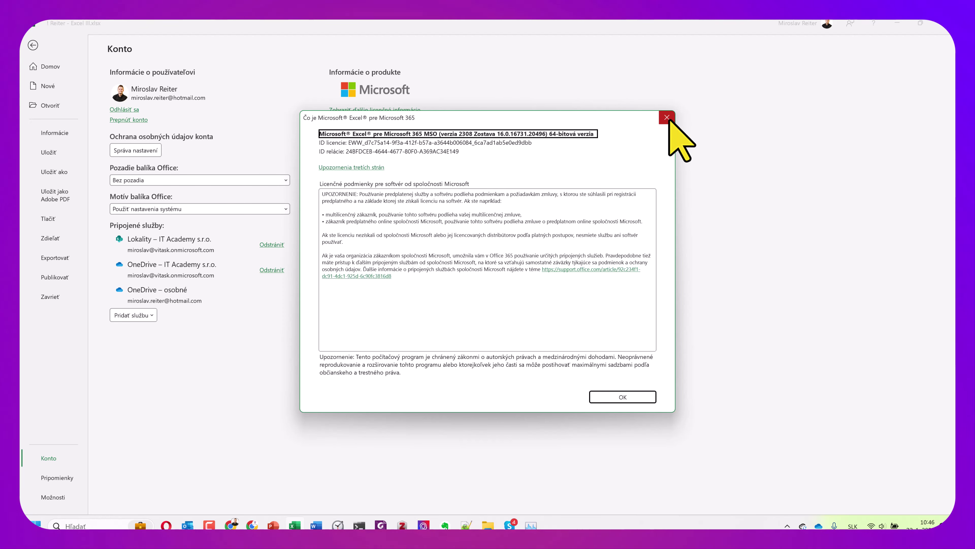
left_click(667, 118)
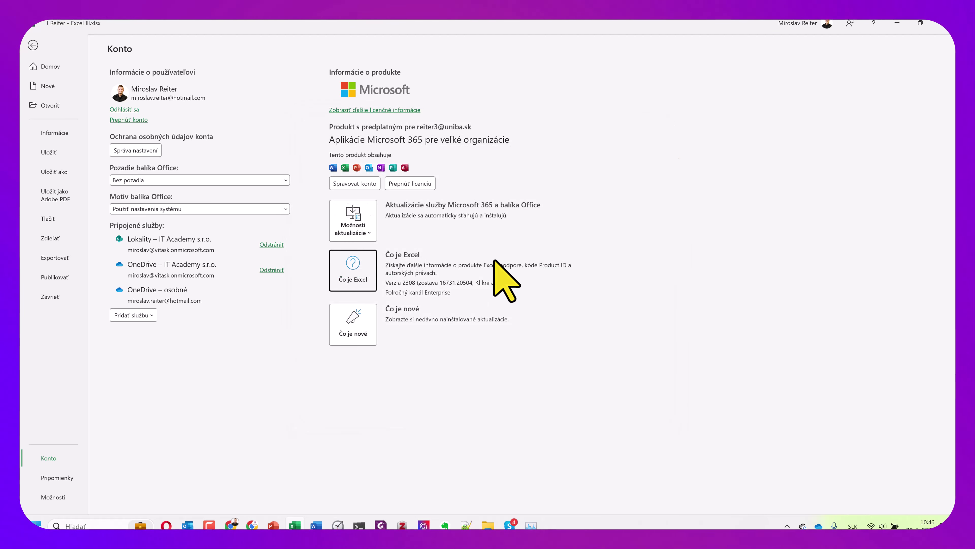
left_click(170, 523)
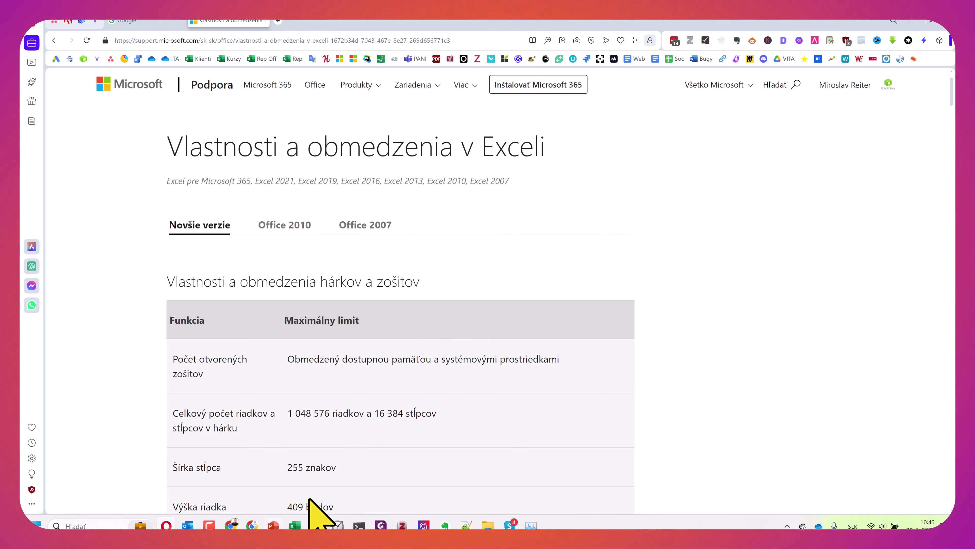
left_click(294, 525)
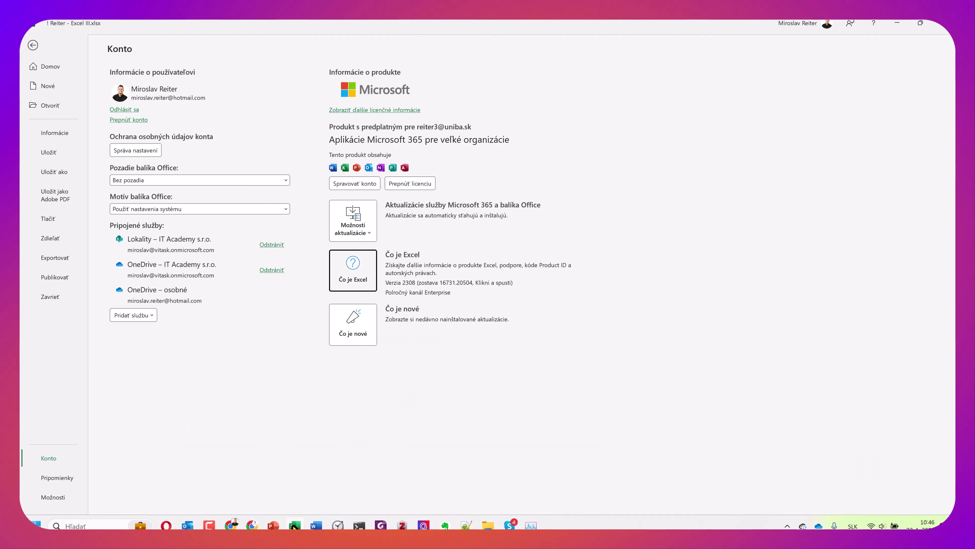
left_click(33, 45)
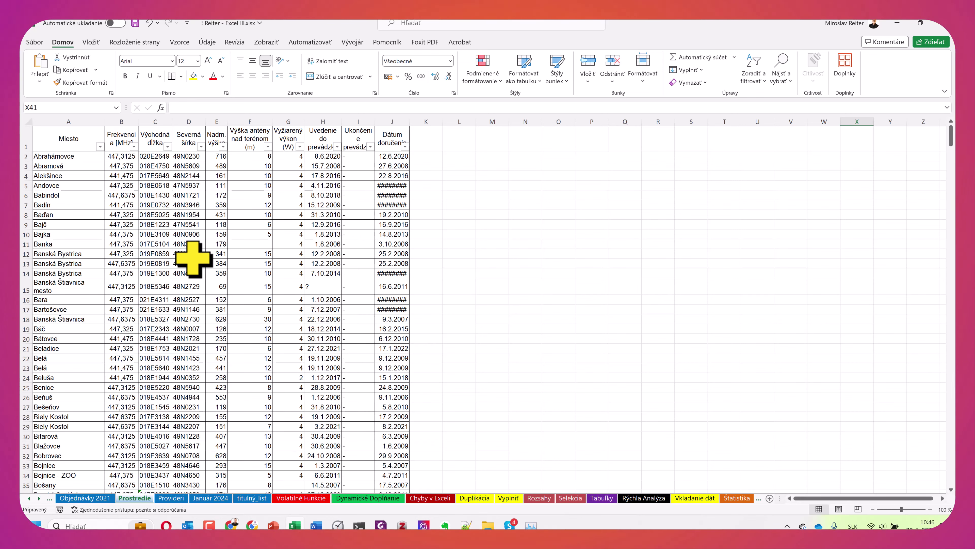
Jump from A1 to the last filled cell A626, then to the sheet's final row 1048576
left_click(62, 143)
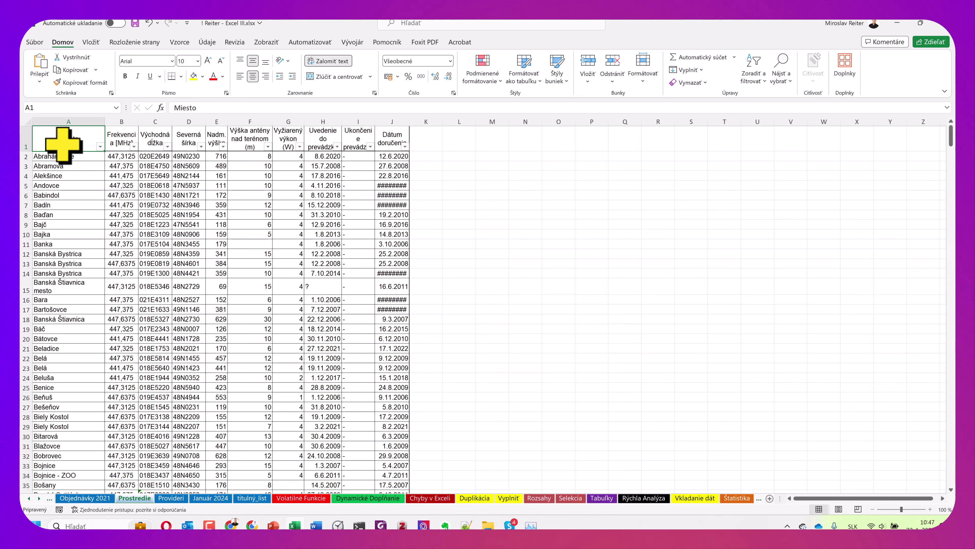
key("ctrl+Down")
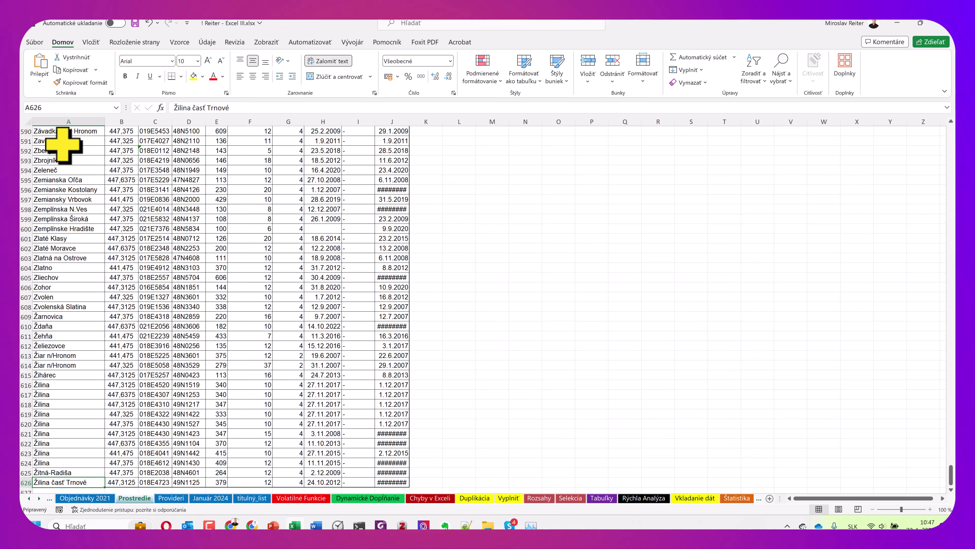
scroll(54, 242, "down", 1)
scroll(54, 241, "down", 2)
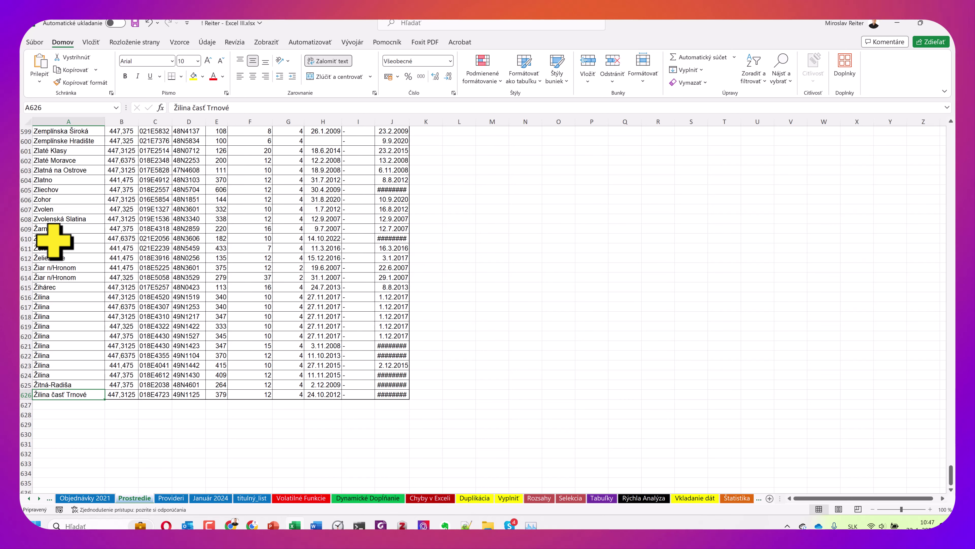
key("ctrl+Down")
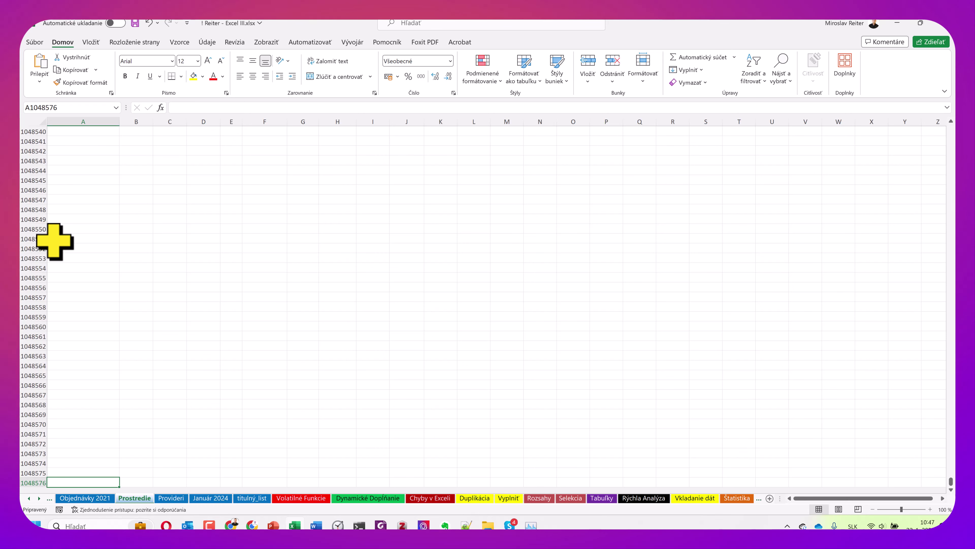
Jump to the last cell XFD1048576, then back to column A
key("ctrl+Right")
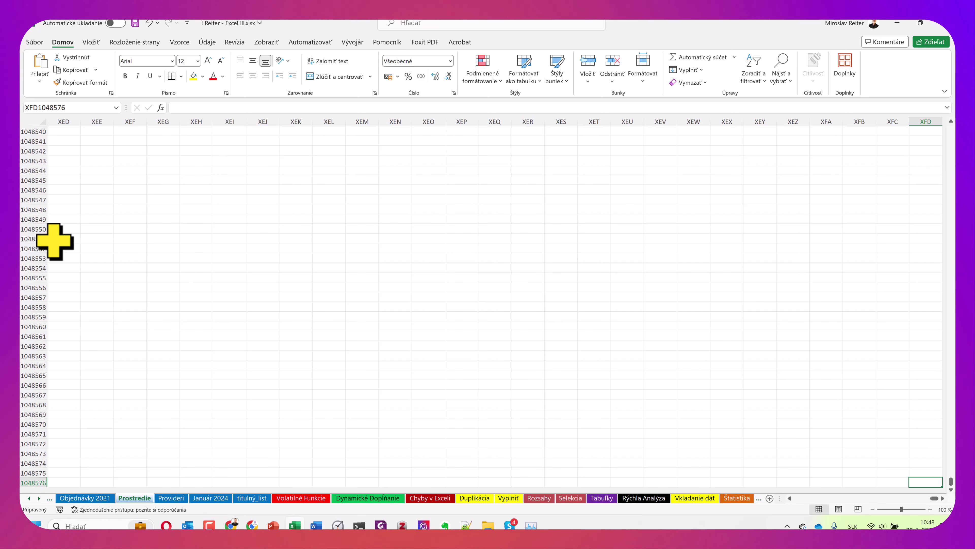
key("ctrl+Left")
Return to A1 by way of row 626, glance at the limits web page, then bring PowerPoint back
key("ctrl+Up")
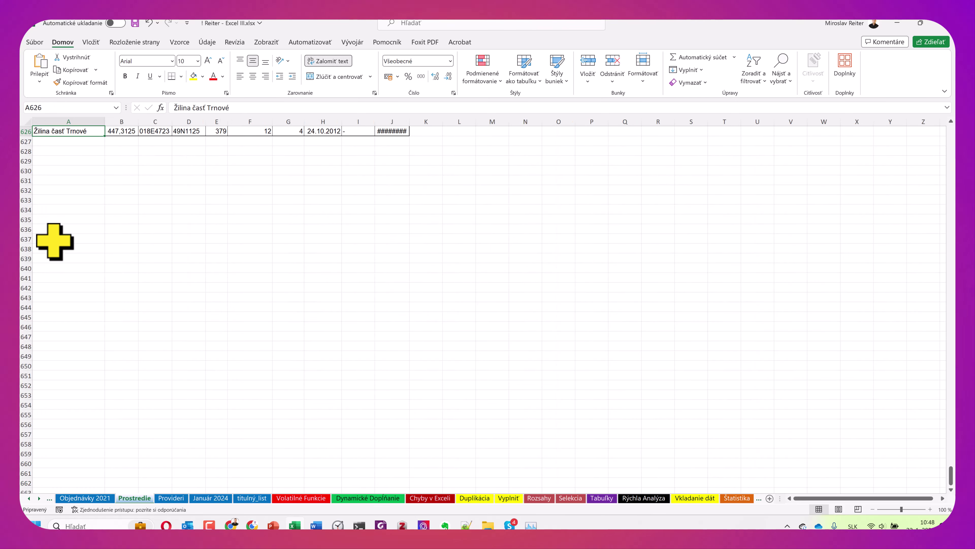
key("ctrl+Up")
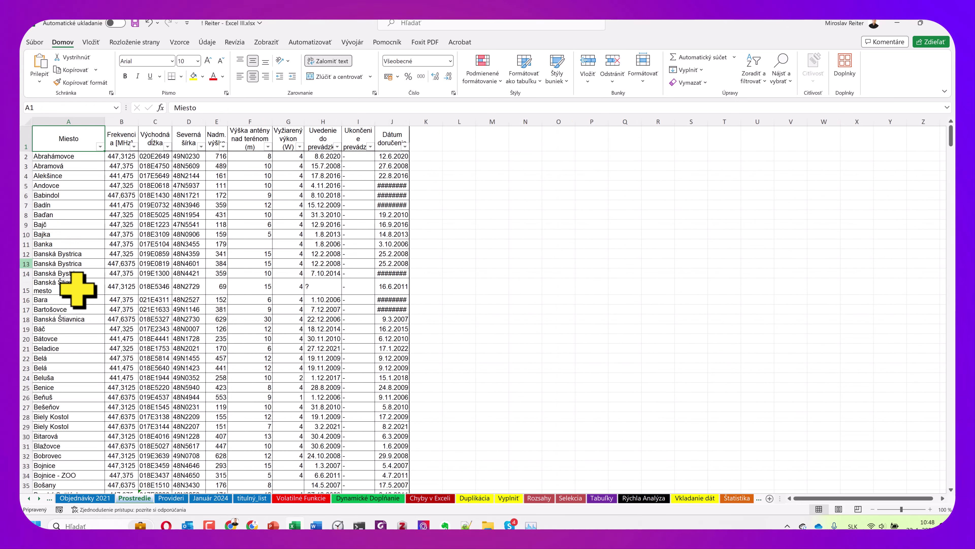
left_click(168, 524)
scroll(271, 411, "down", 1)
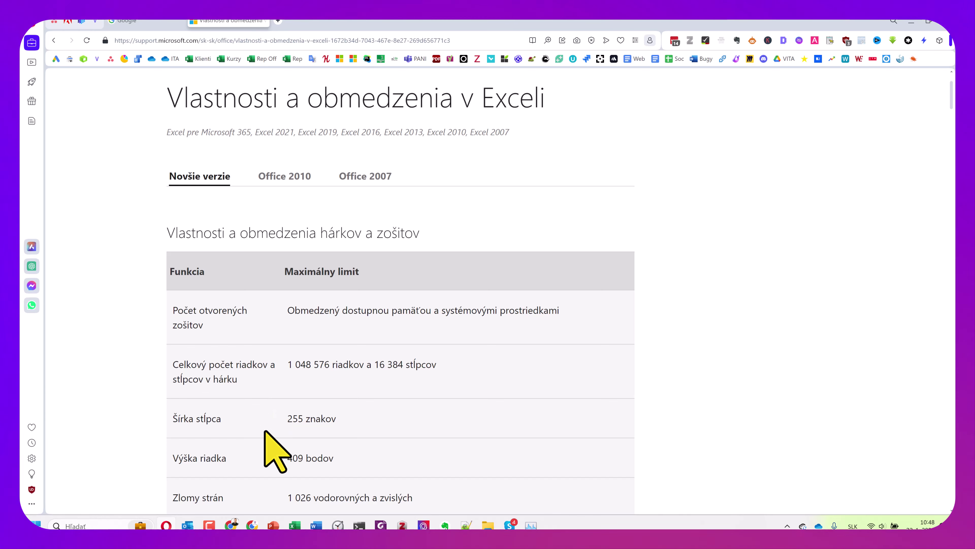
left_click(273, 525)
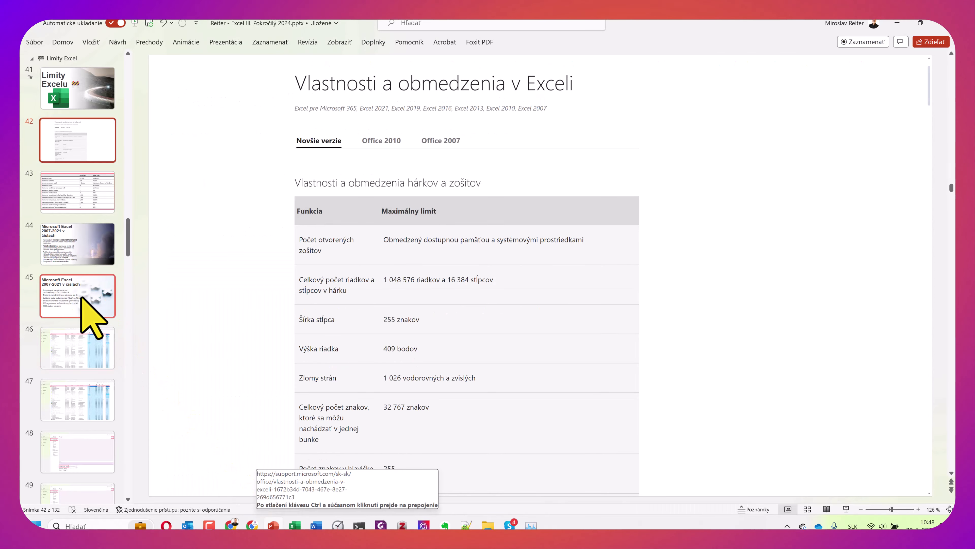
Show slide 52 comparing row, column and cell limits of Excel 2007-2021/365 with 98-2003
scroll(87, 305, "down", 5)
scroll(82, 298, "down", 3)
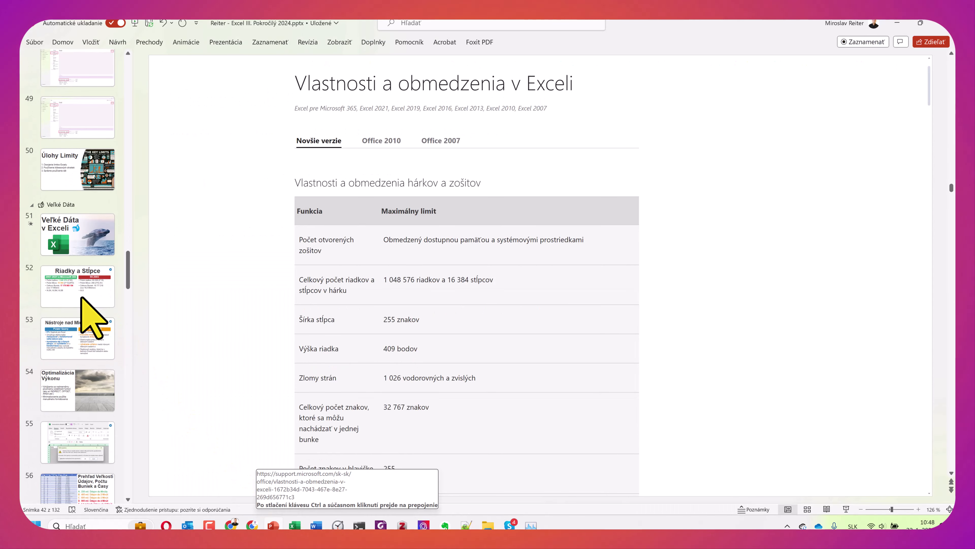
scroll(74, 276, "down", 1)
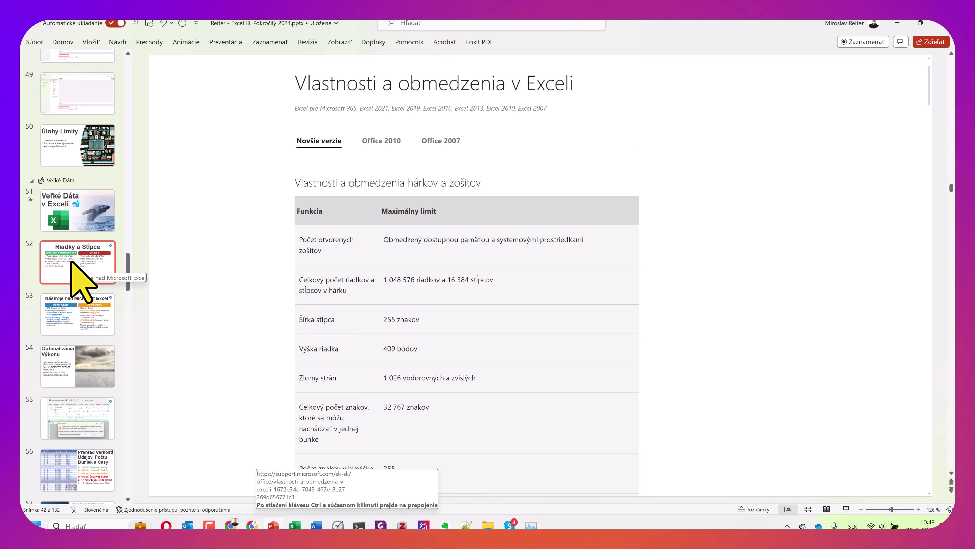
left_click(72, 262)
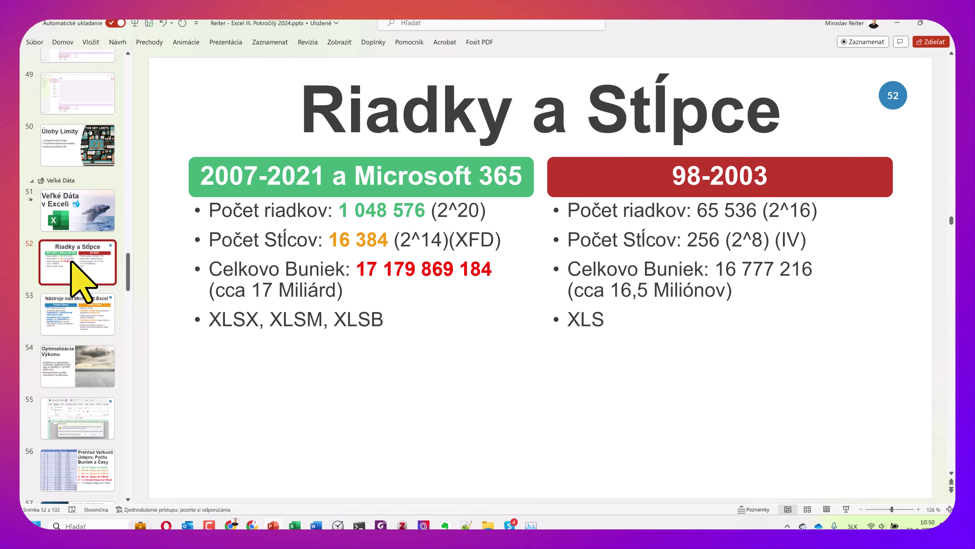
Go back to slide 42 with the limits screenshot, then switch to the Excel workbook
scroll(63, 211, "up", 3)
scroll(62, 211, "up", 2)
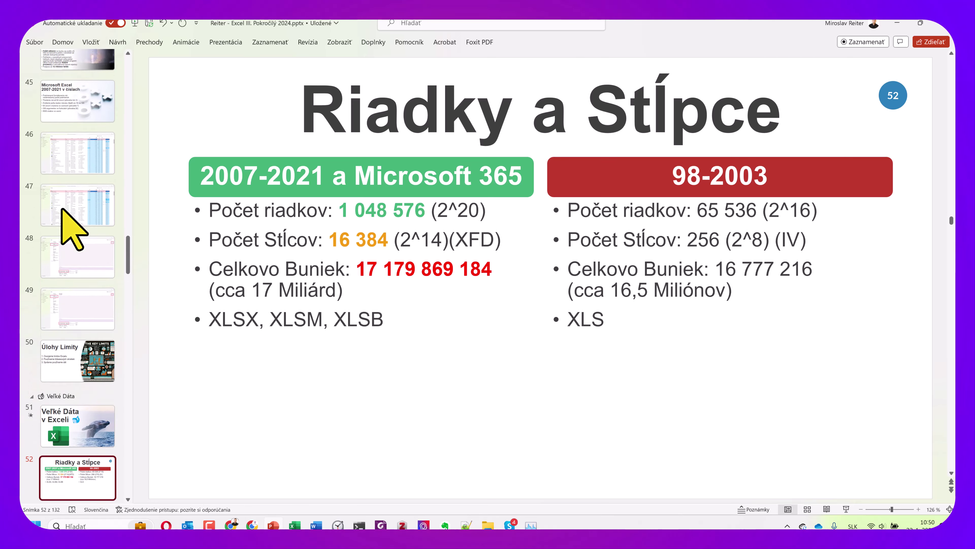
scroll(62, 211, "up", 2)
scroll(62, 210, "up", 2)
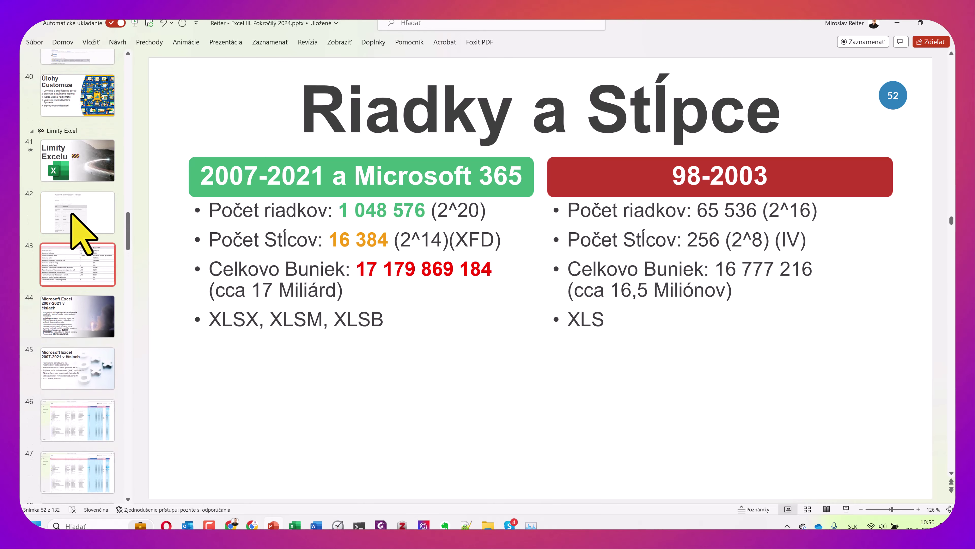
left_click(75, 215)
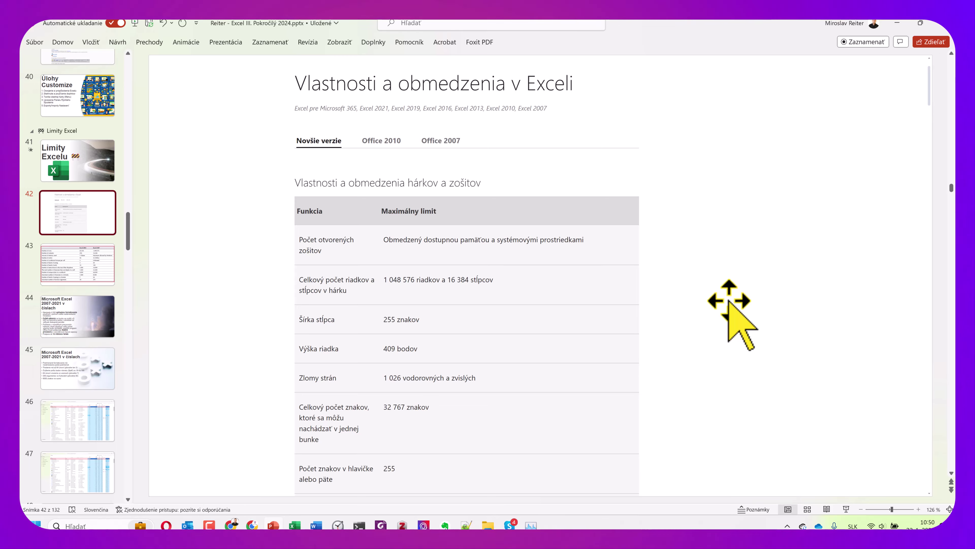
left_click(295, 525)
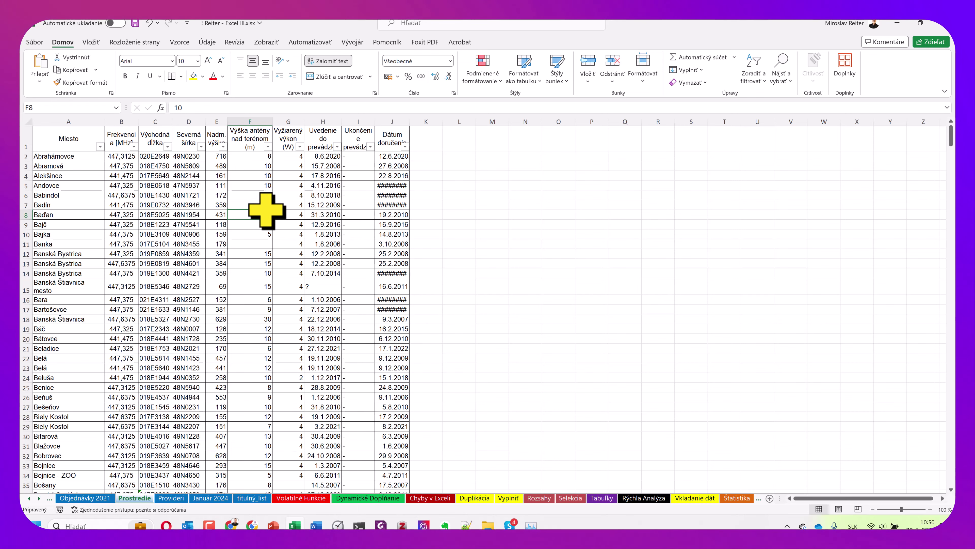
Bring up the 'Vlastnosti a obmedzenia v Exceli' support page and read through its worksheet and workbook limits table
left_click(166, 525)
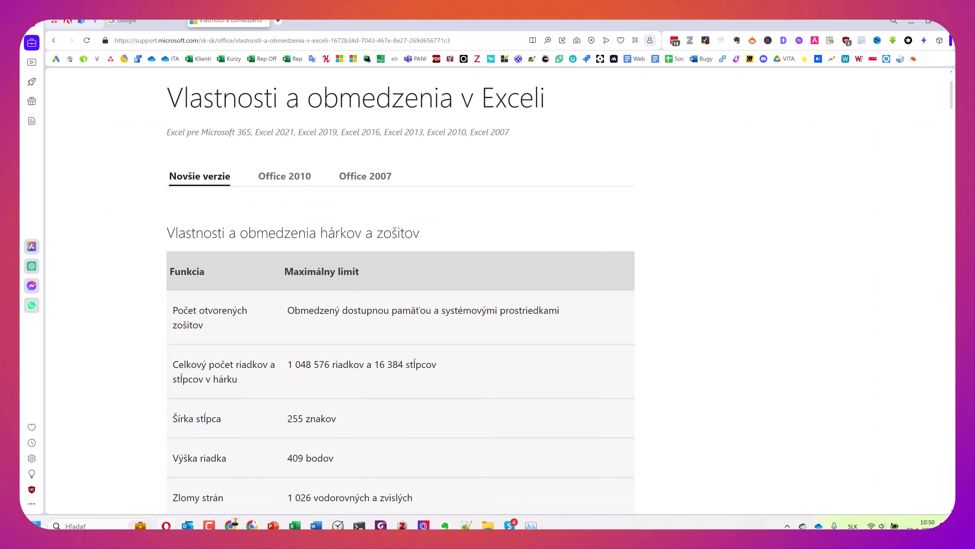
scroll(295, 424, "down", 1)
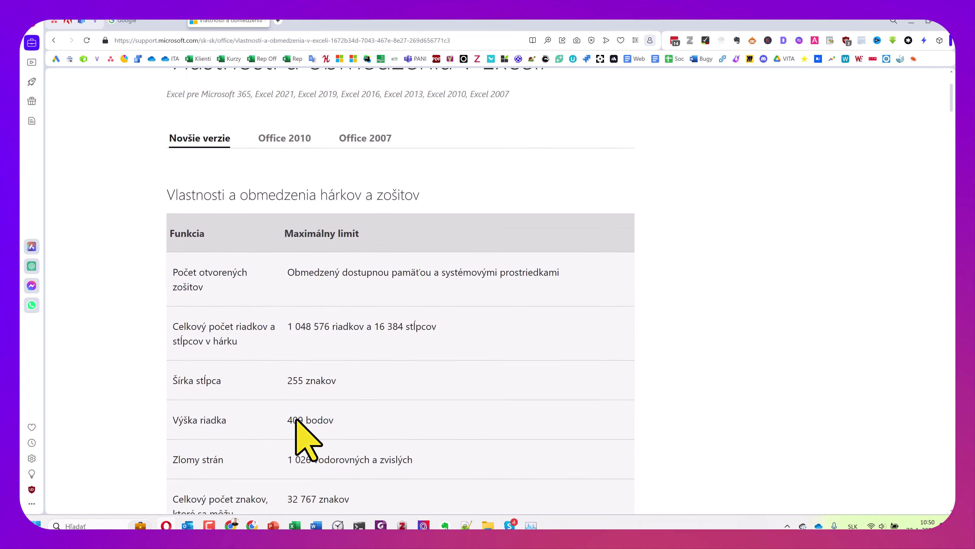
scroll(303, 434, "down", 4)
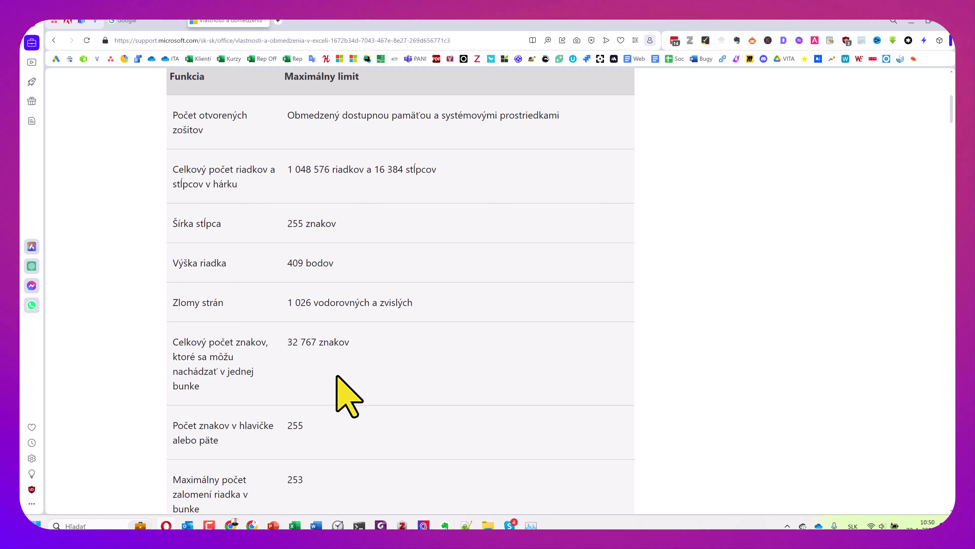
scroll(337, 376, "down", 3)
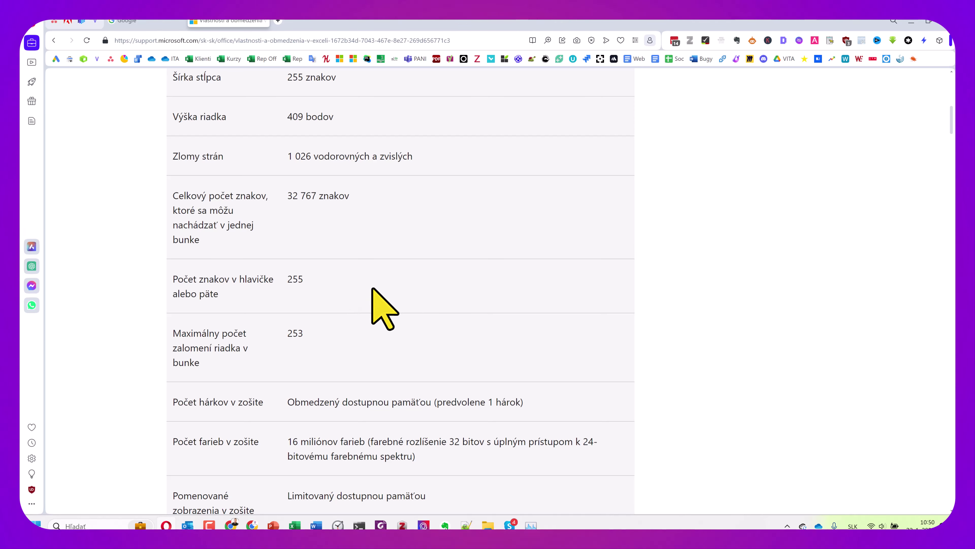
scroll(372, 289, "down", 1)
scroll(372, 289, "down", 3)
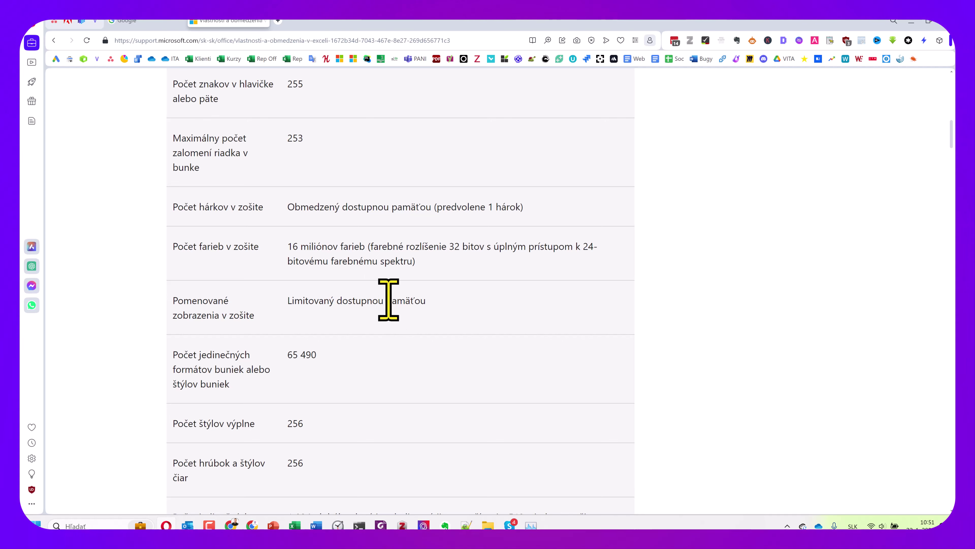
scroll(388, 300, "down", 3)
scroll(396, 315, "down", 2)
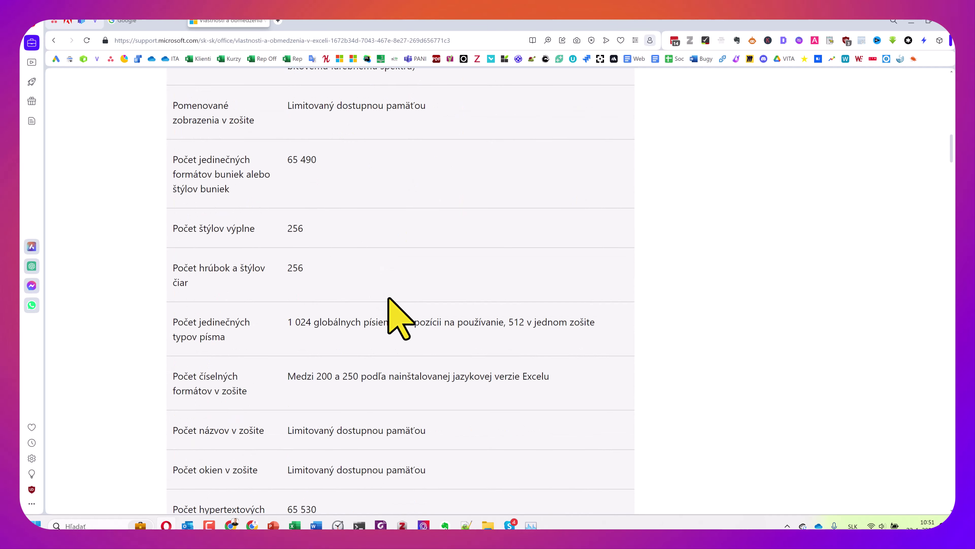
scroll(396, 314, "down", 1)
scroll(388, 299, "down", 1)
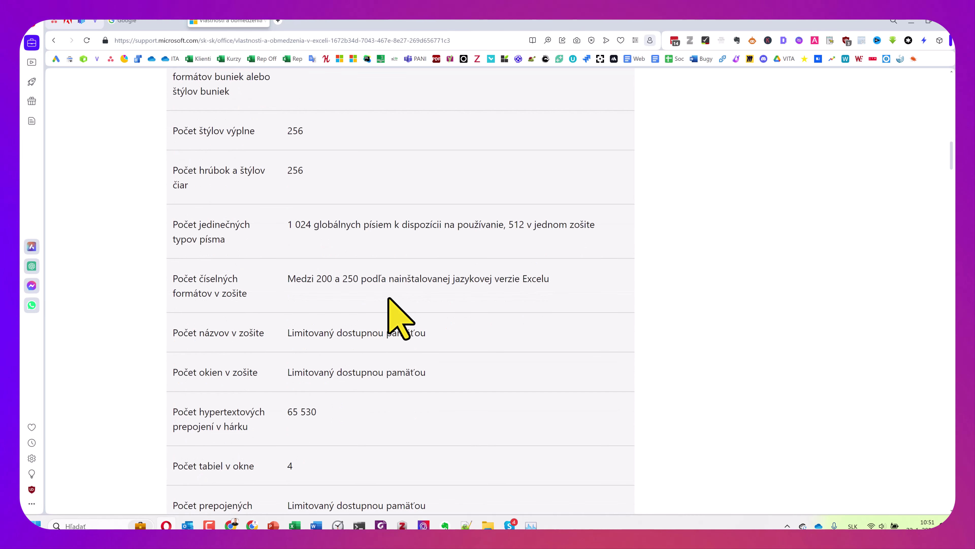
scroll(389, 300, "down", 3)
scroll(389, 299, "down", 1)
scroll(388, 300, "down", 2)
scroll(389, 300, "down", 2)
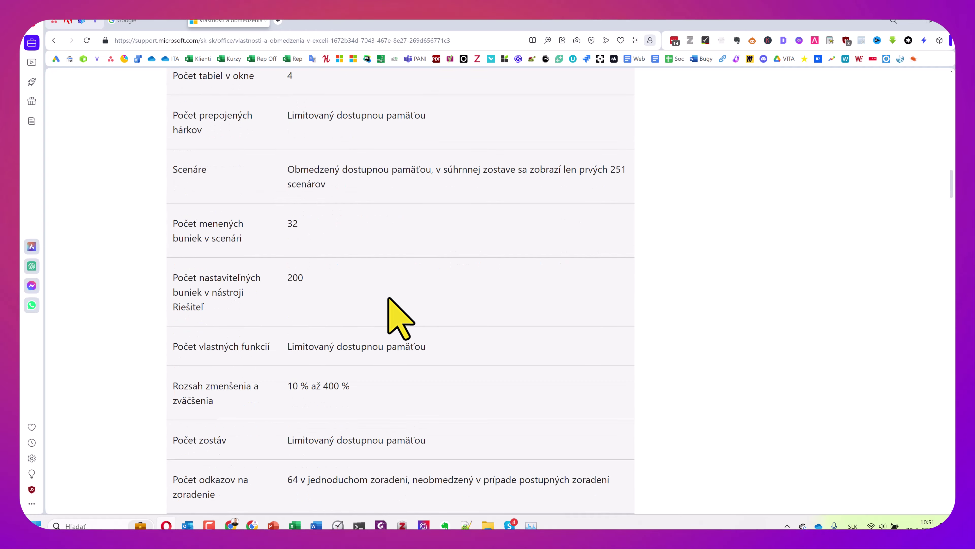
scroll(388, 300, "down", 2)
scroll(389, 299, "down", 1)
scroll(389, 300, "down", 1)
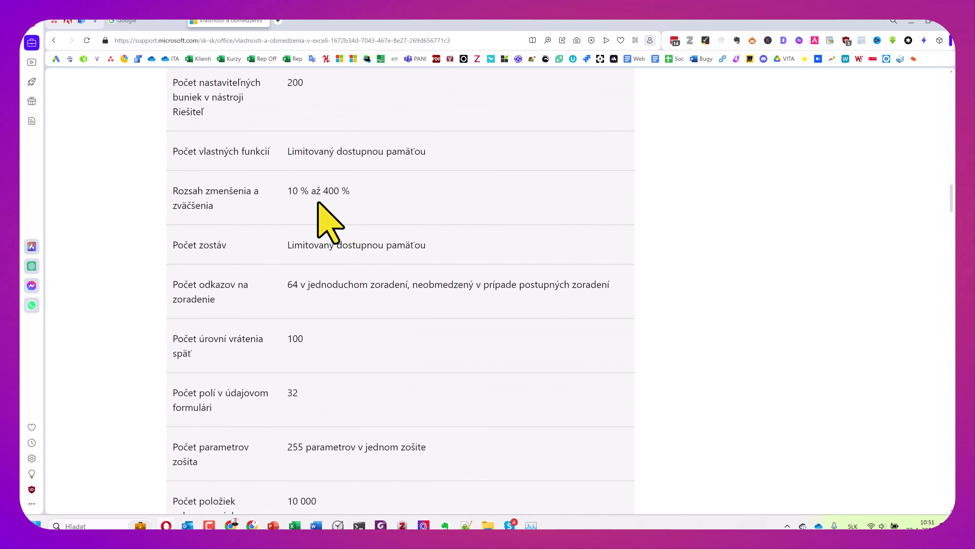
scroll(315, 230, "down", 3)
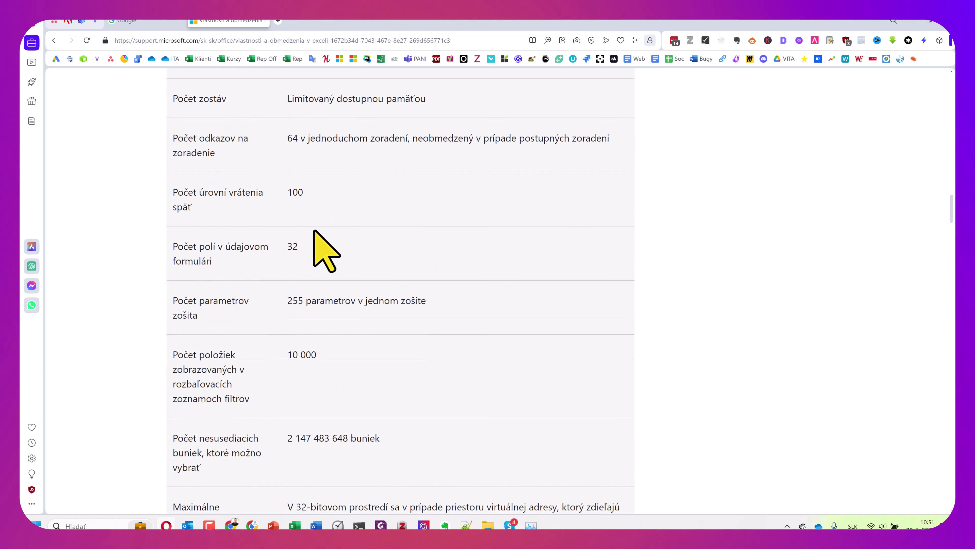
scroll(314, 230, "down", 1)
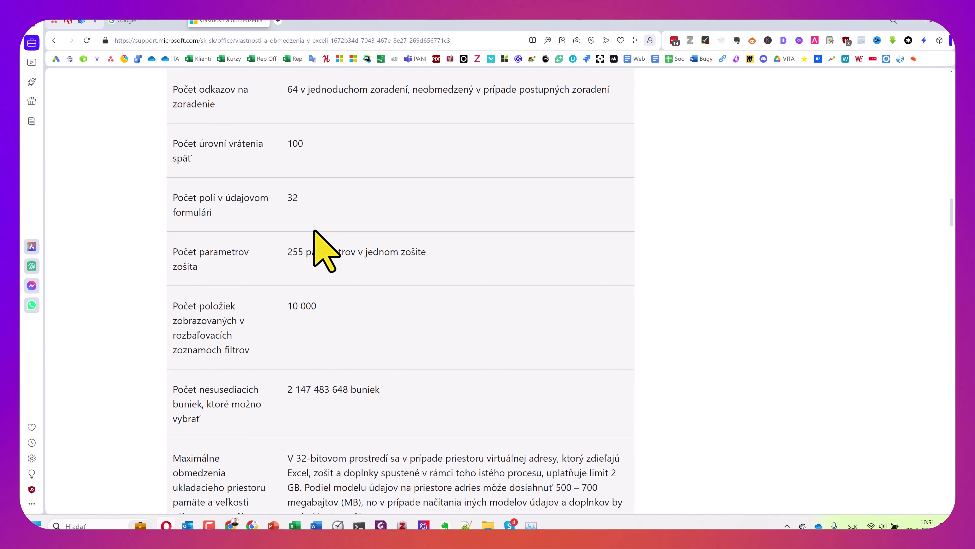
scroll(314, 231, "down", 1)
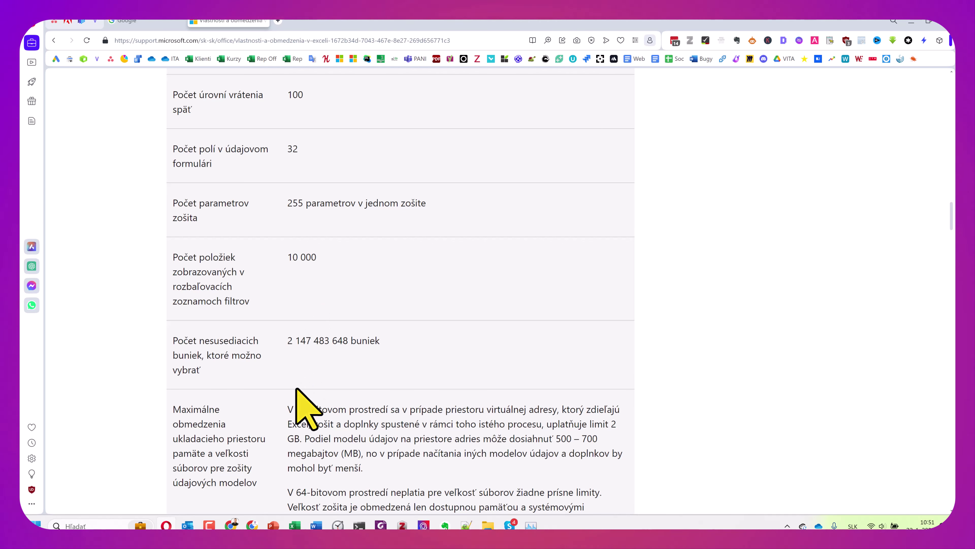
Scroll down to the calculation limits table and clear the highlight on the example file path
scroll(297, 389, "down", 3)
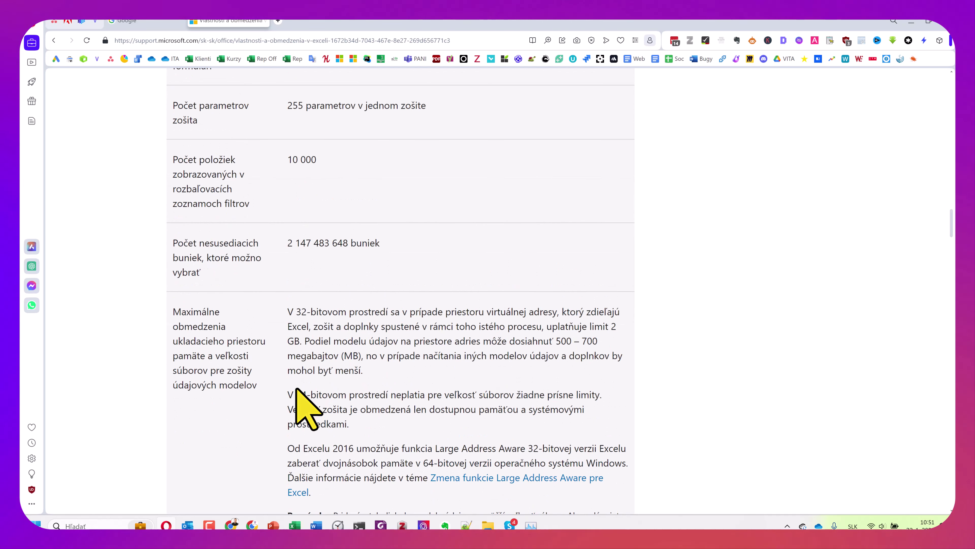
scroll(296, 389, "down", 1)
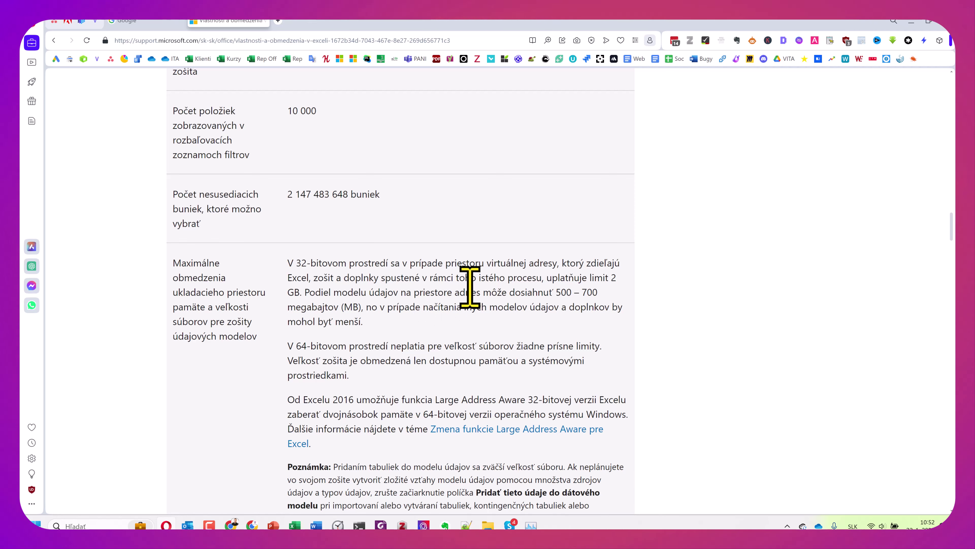
scroll(469, 286, "down", 1)
scroll(470, 286, "down", 3)
scroll(473, 290, "down", 2)
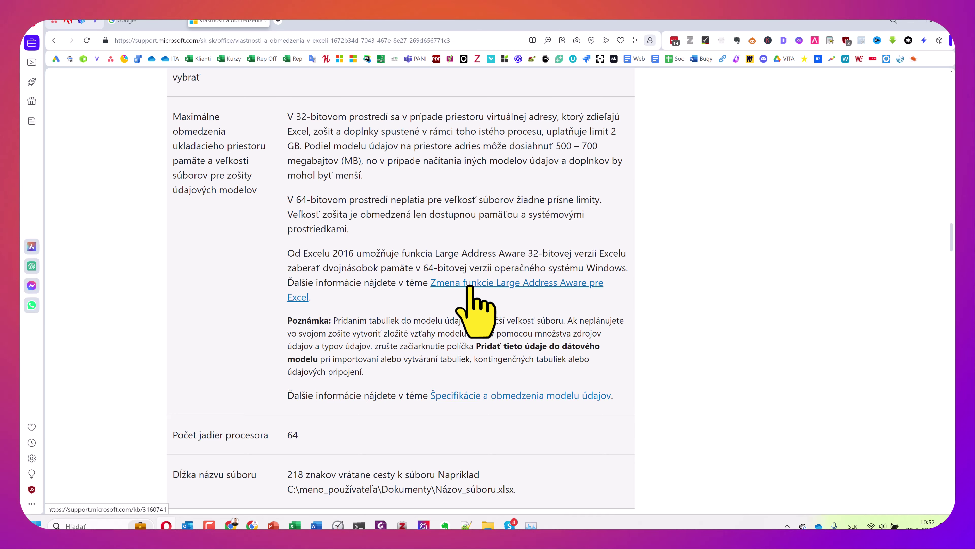
scroll(469, 288, "down", 3)
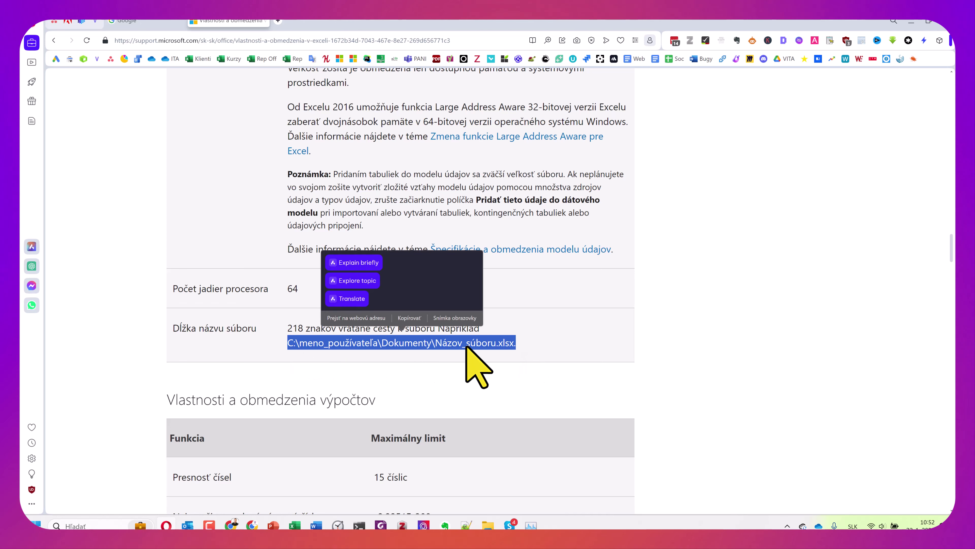
left_click(532, 348)
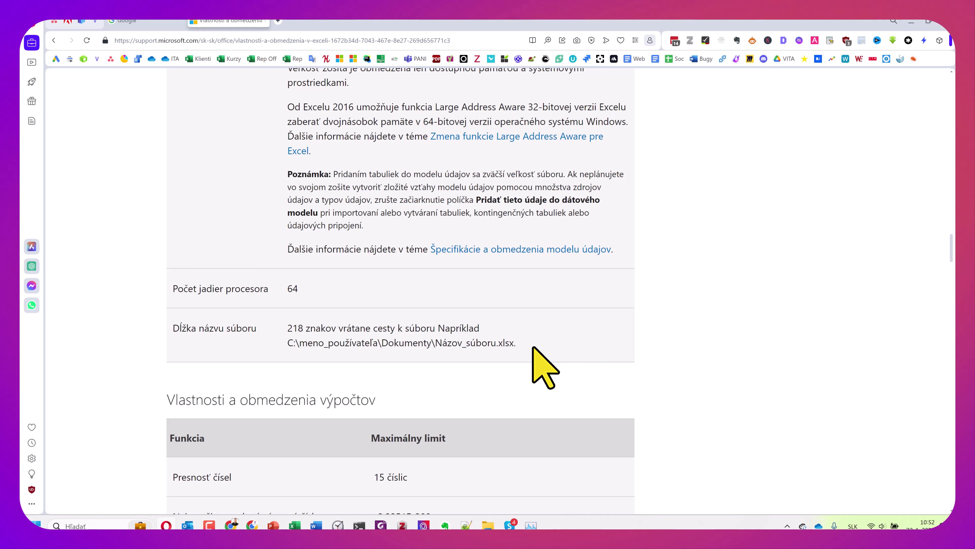
Read the rest of the limits page and return to the PowerPoint deck's slide 42
scroll(533, 347, "down", 2)
scroll(532, 348, "down", 3)
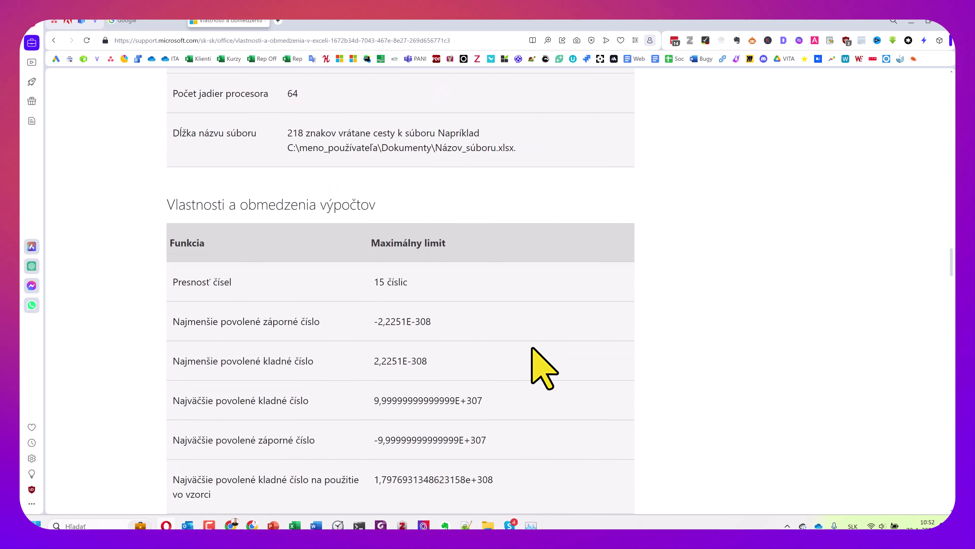
left_click(279, 527)
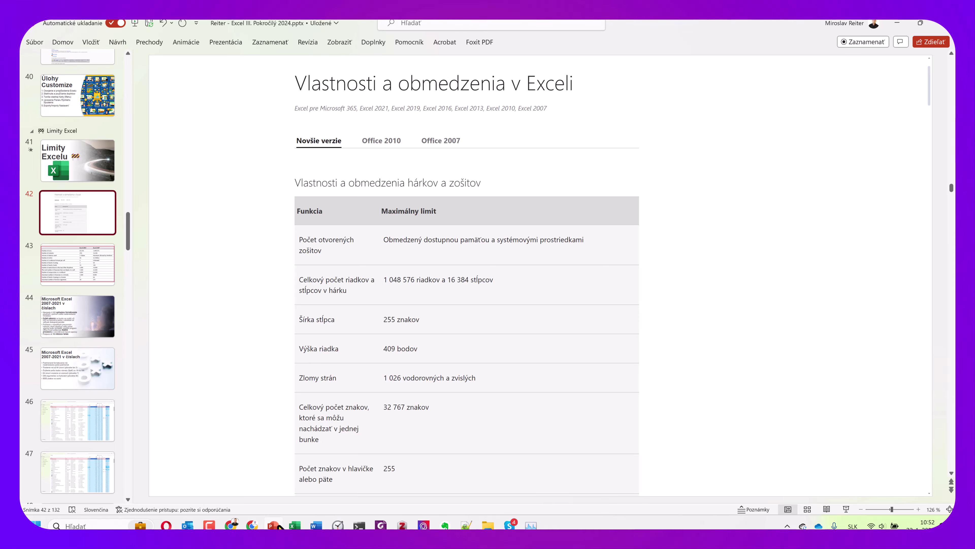
Go to slide 46, the Task Manager screenshot with Excel using 56 051,3 MB of memory
scroll(108, 403, "down", 2)
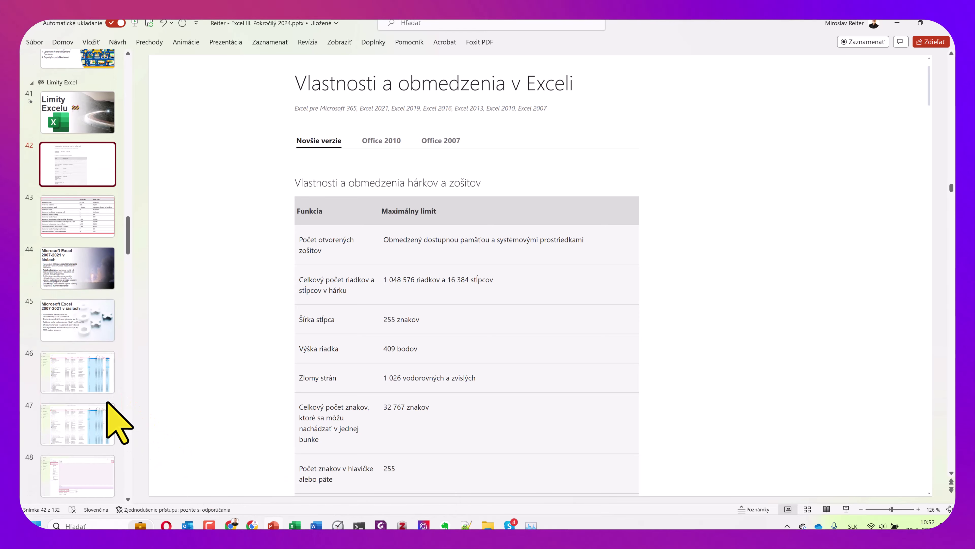
scroll(107, 401, "down", 1)
left_click(76, 352)
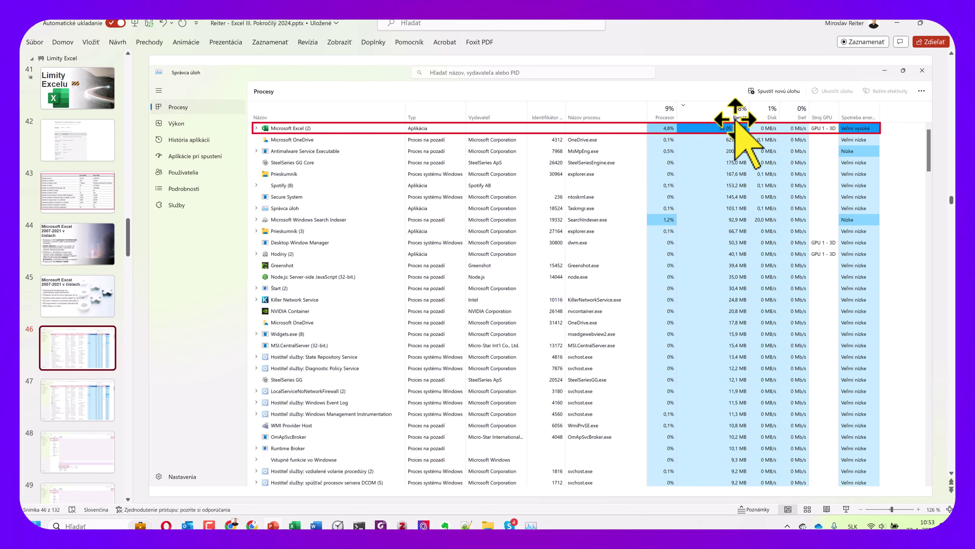
Show slides 47 and 48 on Excel's memory use, then return to the Excel Prostredie sheet
left_click(65, 403)
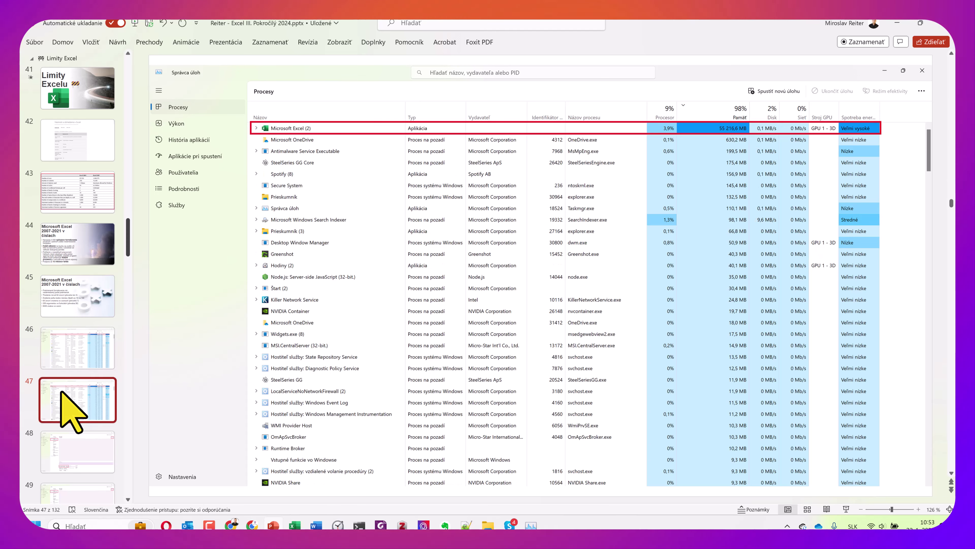
left_click(67, 452)
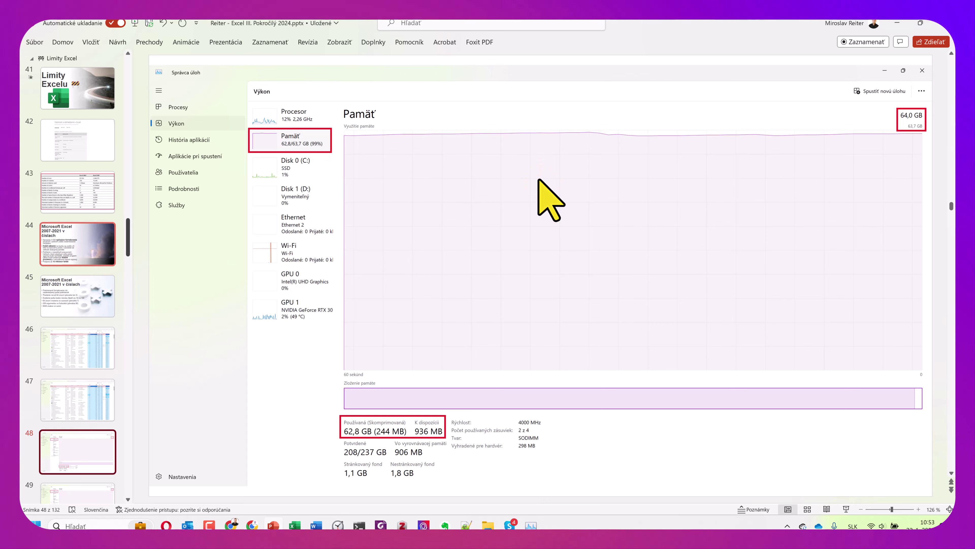
scroll(76, 190, "down", 1)
scroll(76, 269, "down", 1)
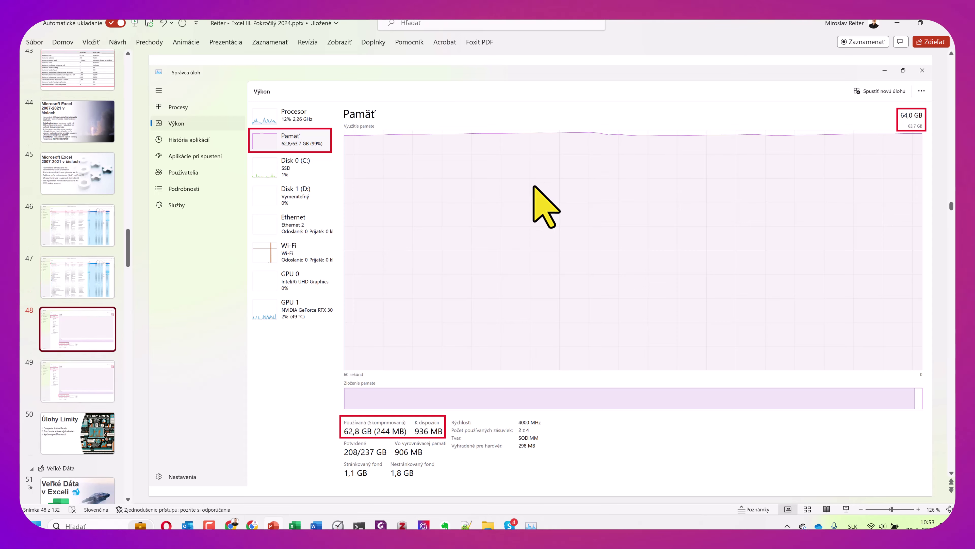
key("alt+Tab")
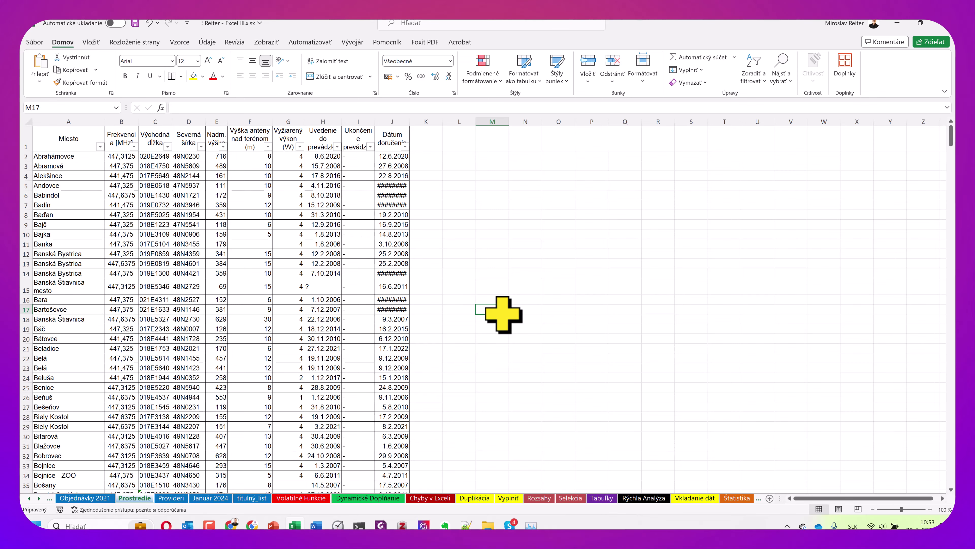
Insert new blank sheet Hárok7 with Shift+F11, zoom in, and select all its cells
key("shift+F11")
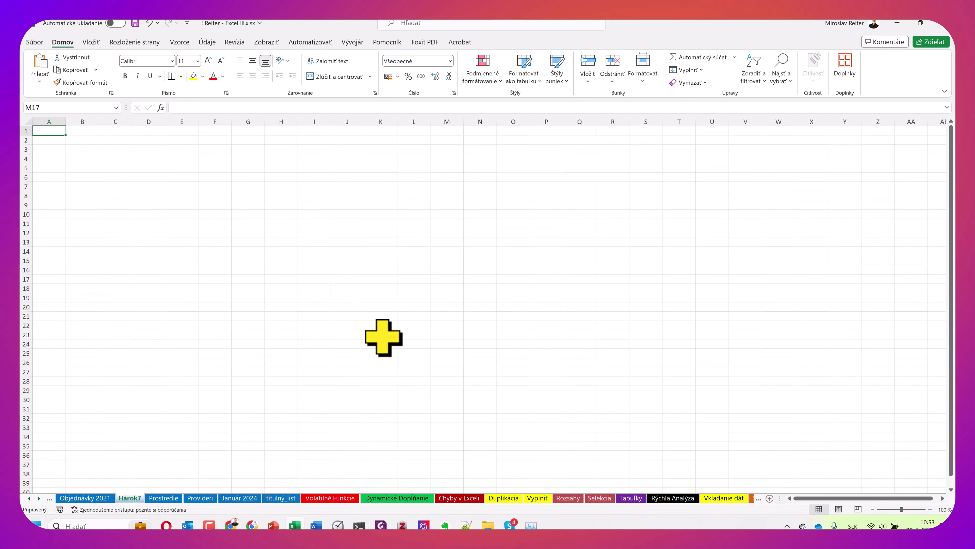
scroll(384, 338, "up", 3, "ctrl")
scroll(384, 338, "up", 3, "ctrl")
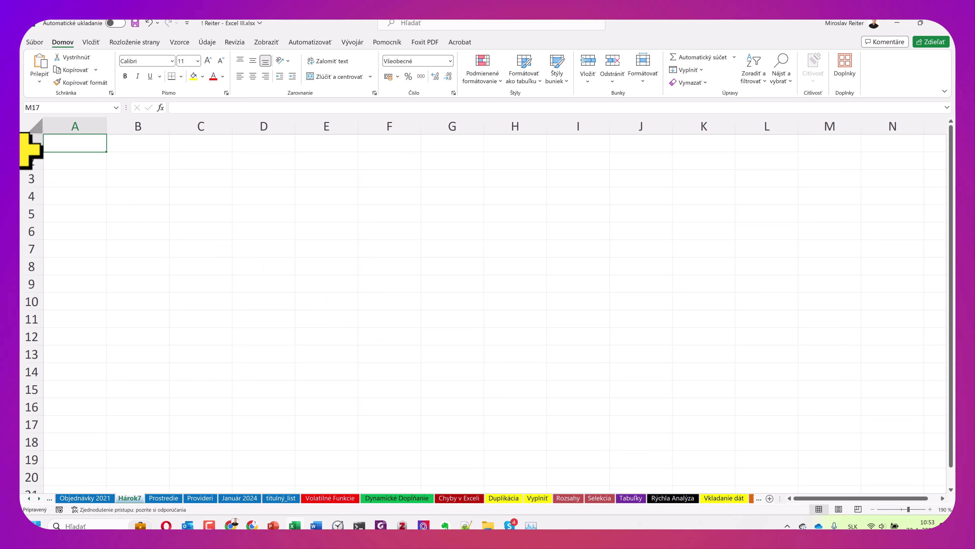
left_click(32, 124)
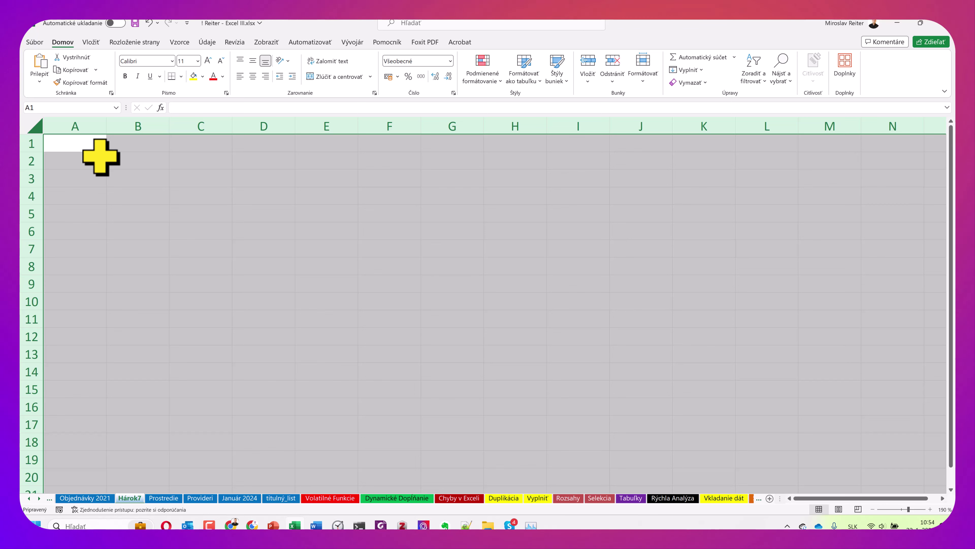
Enter 'a' into every cell of the sheet, then cancel the large-operation warning that appears
type("Data")
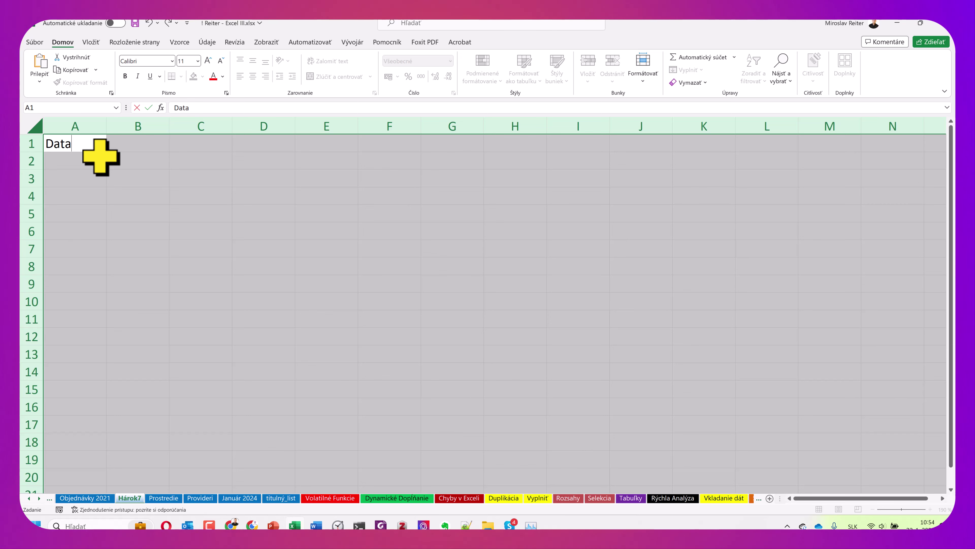
key("ctrl+Return")
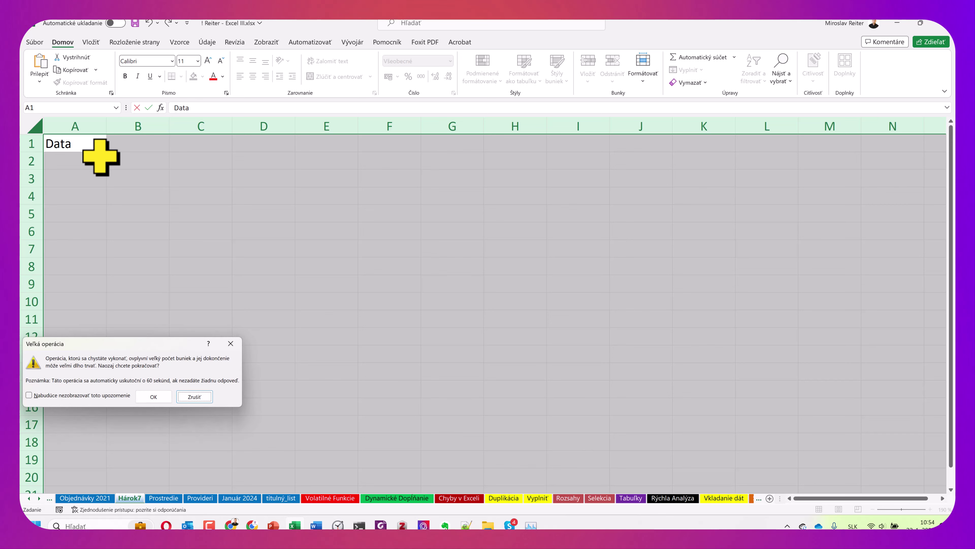
left_click_drag(102, 345, 260, 222)
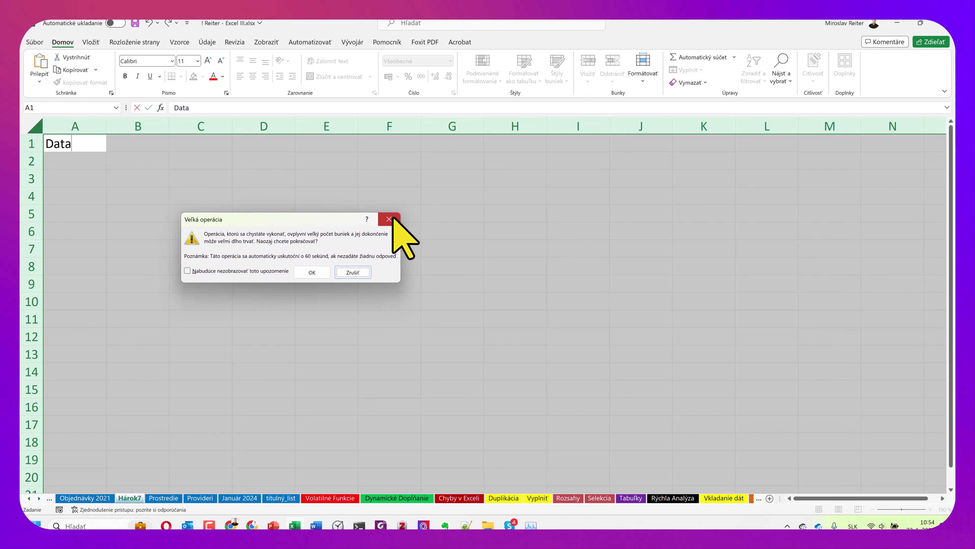
left_click(394, 219)
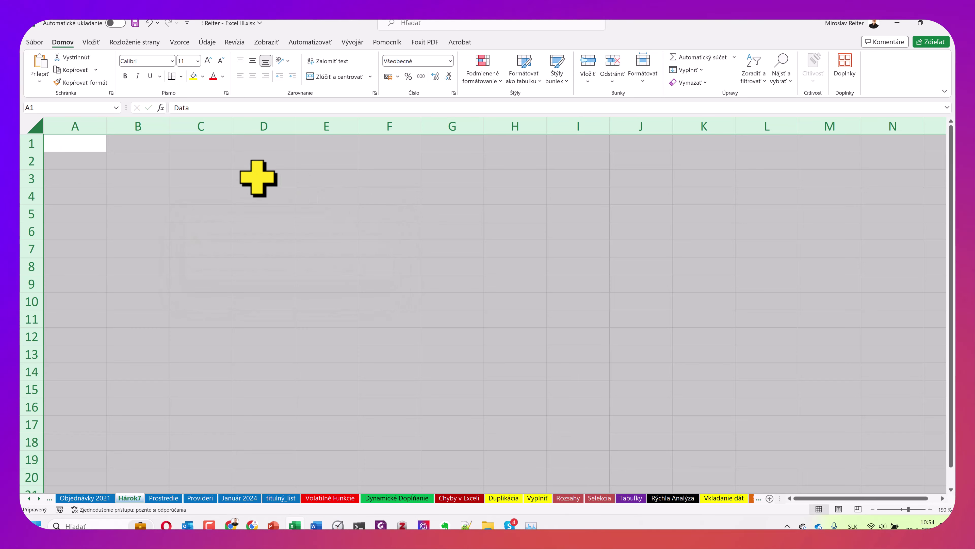
left_click(112, 168)
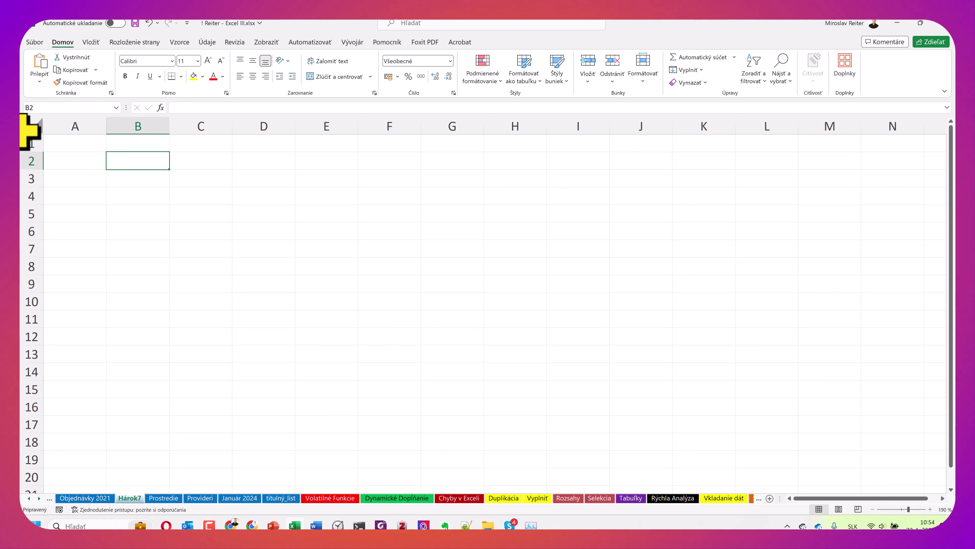
left_click(32, 129)
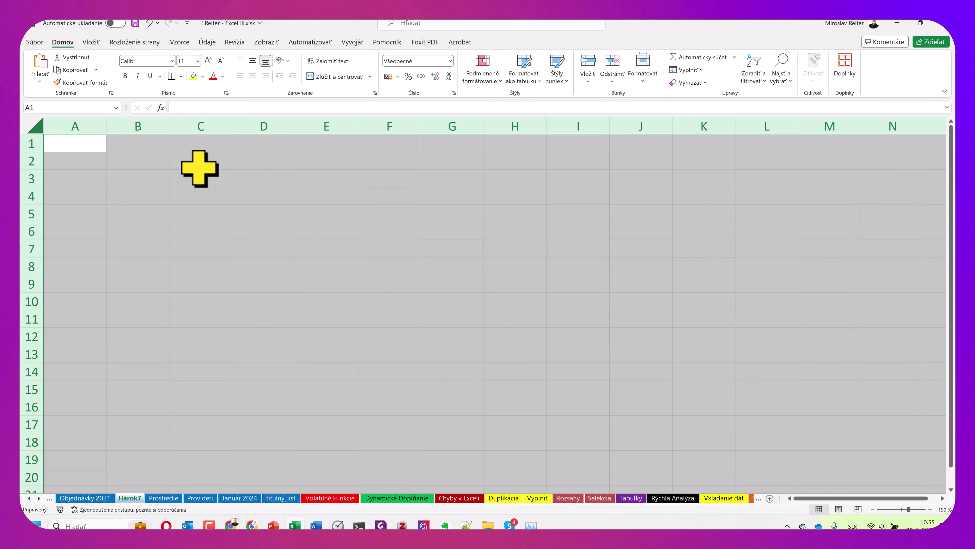
left_click(199, 168)
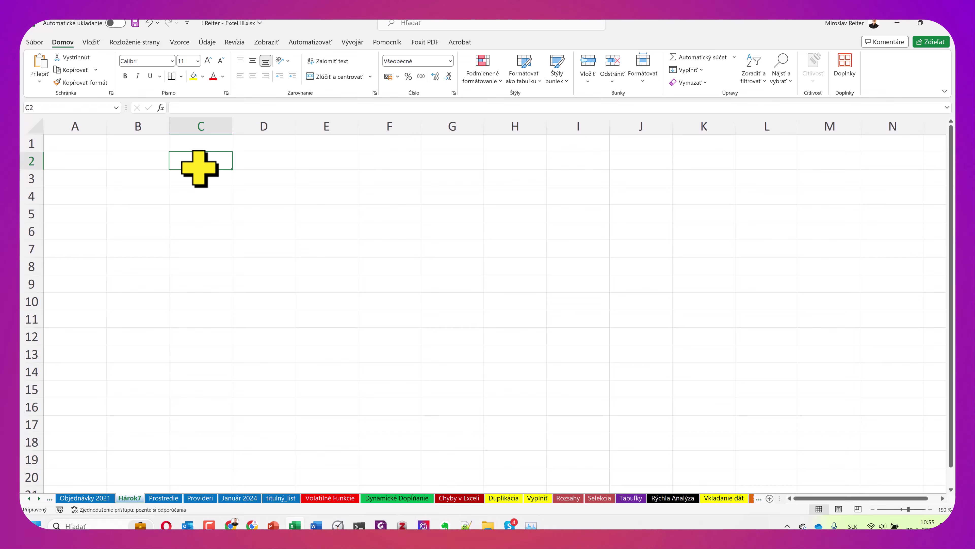
scroll(200, 168, "down", 2)
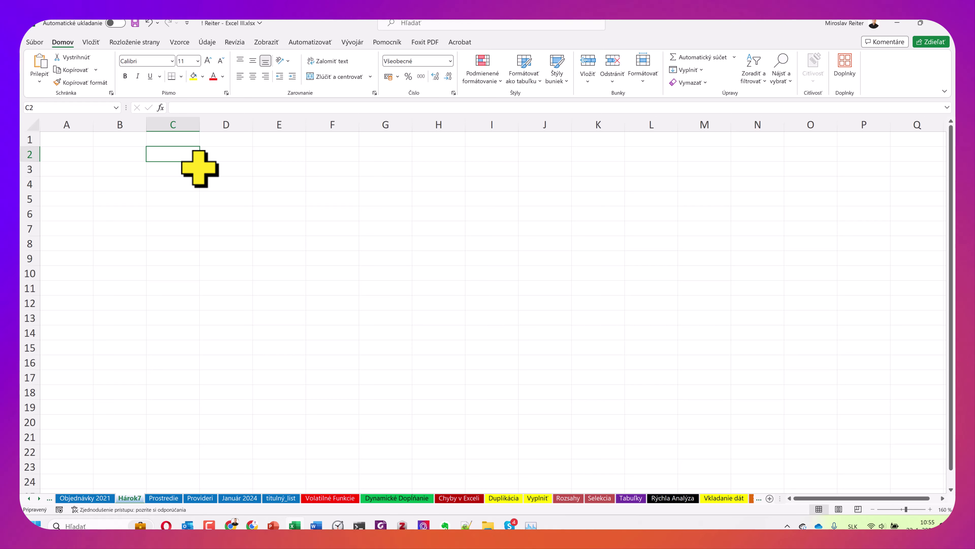
Select columns A through AE and type Data into cell A1
mouse_move(85, 126)
left_mouse_down()
mouse_move(227, 132)
mouse_move(410, 168)
mouse_move(490, 165)
mouse_move(385, 164)
left_mouse_up()
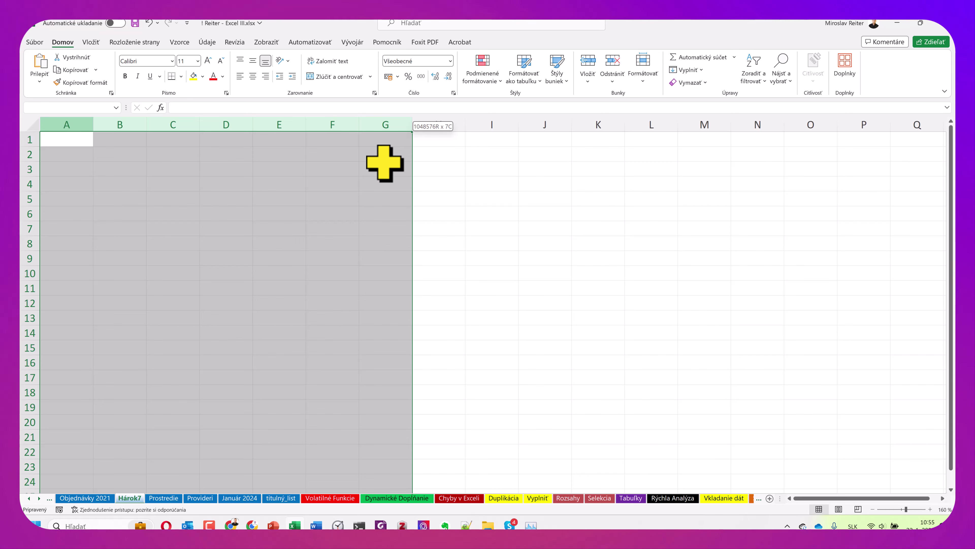
left_click_drag(396, 162, 946, 181)
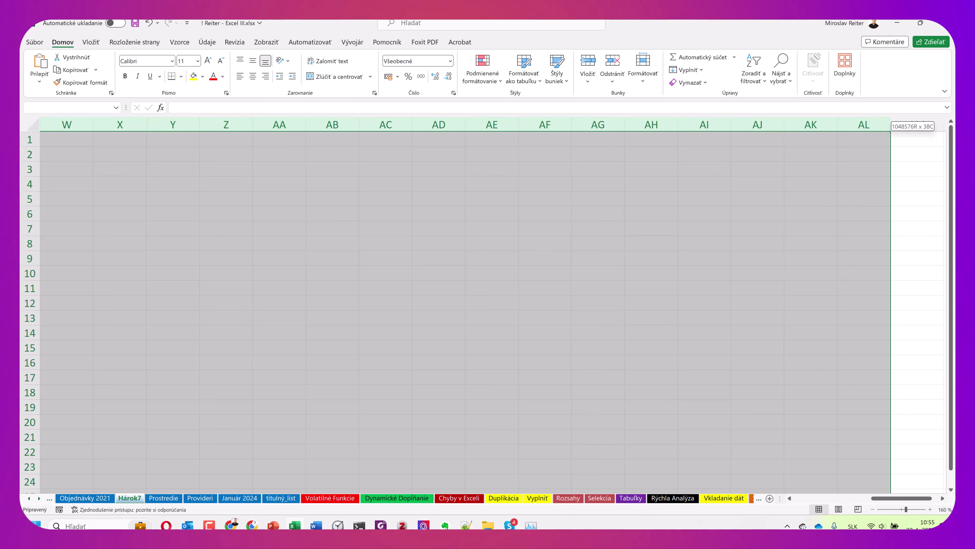
mouse_move(949, 201)
left_mouse_down()
mouse_move(241, 159)
mouse_move(197, 160)
mouse_move(197, 189)
mouse_move(34, 184)
mouse_move(139, 187)
left_mouse_up()
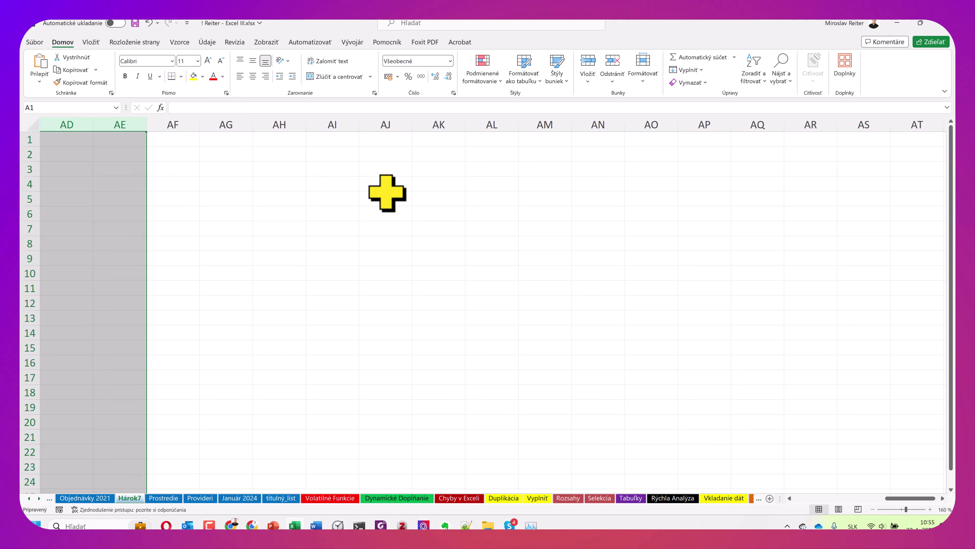
type("Data")
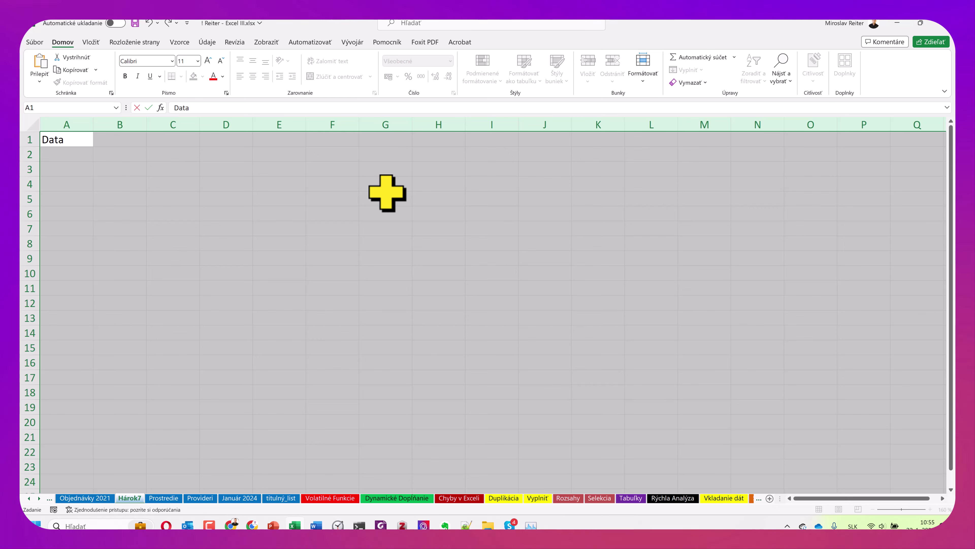
Fill all 32 505 856 cells of columns A–AE with Data using Ctrl+Enter
key("ctrl+Return")
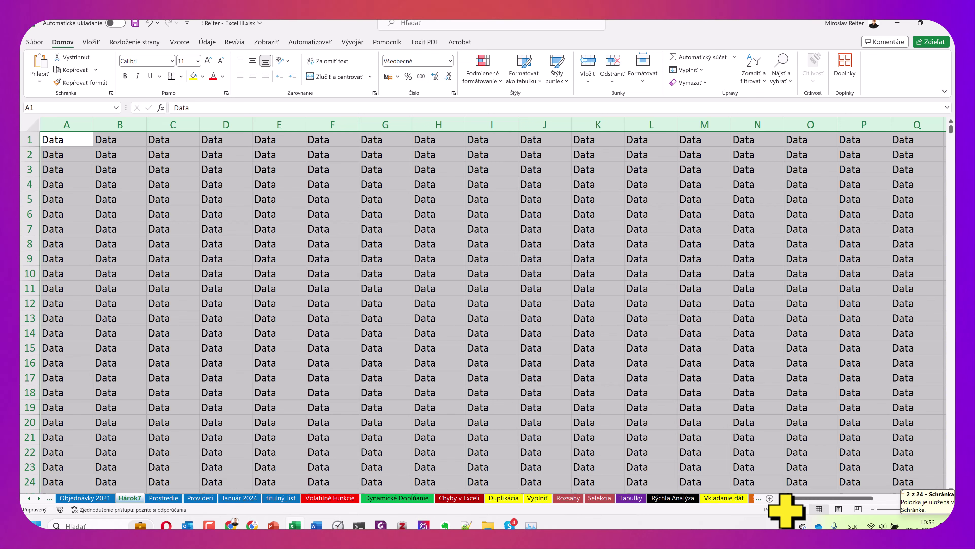
left_click(655, 515)
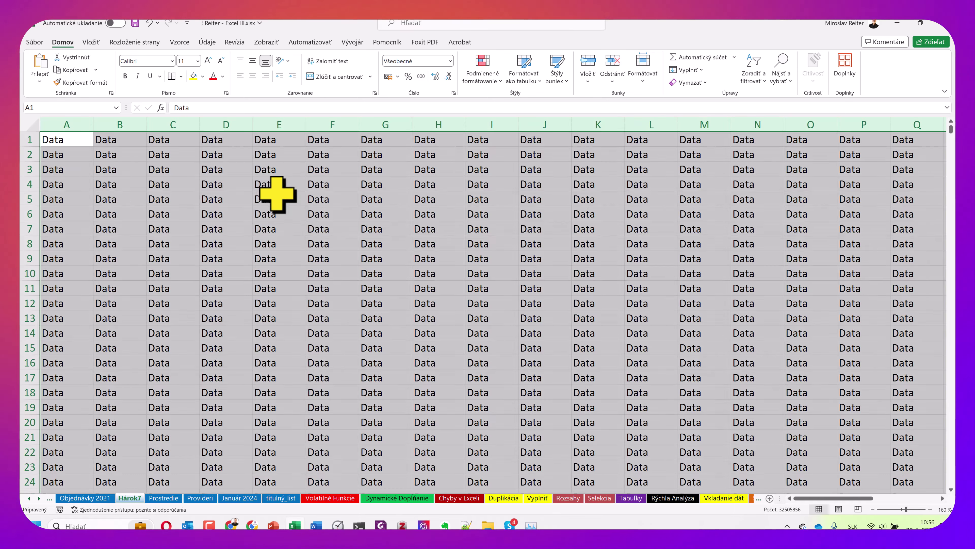
Select the whole Data range from E4 with Ctrl+A and apply Vymazať všetko to clear it
left_click(263, 184)
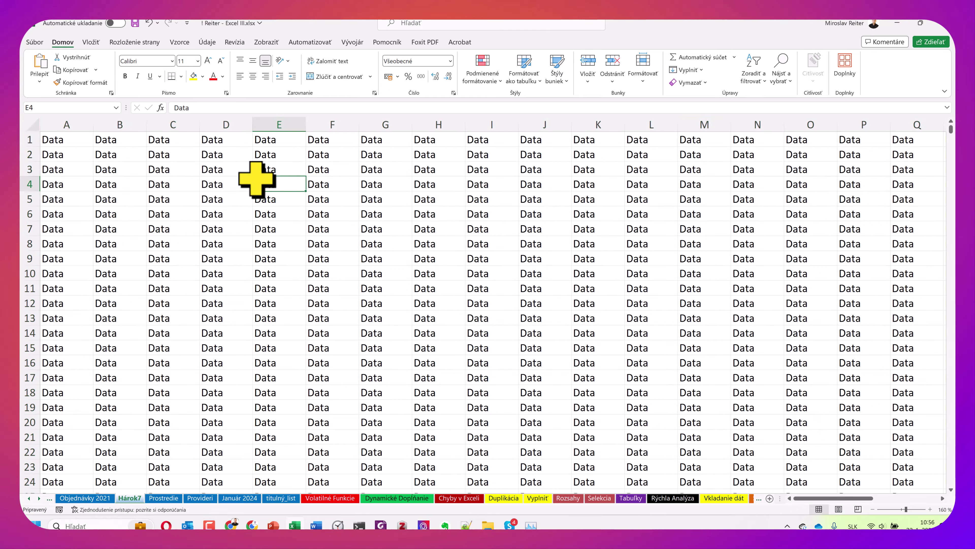
scroll(261, 185, "down", 3, "ctrl")
scroll(257, 178, "down", 3, "ctrl")
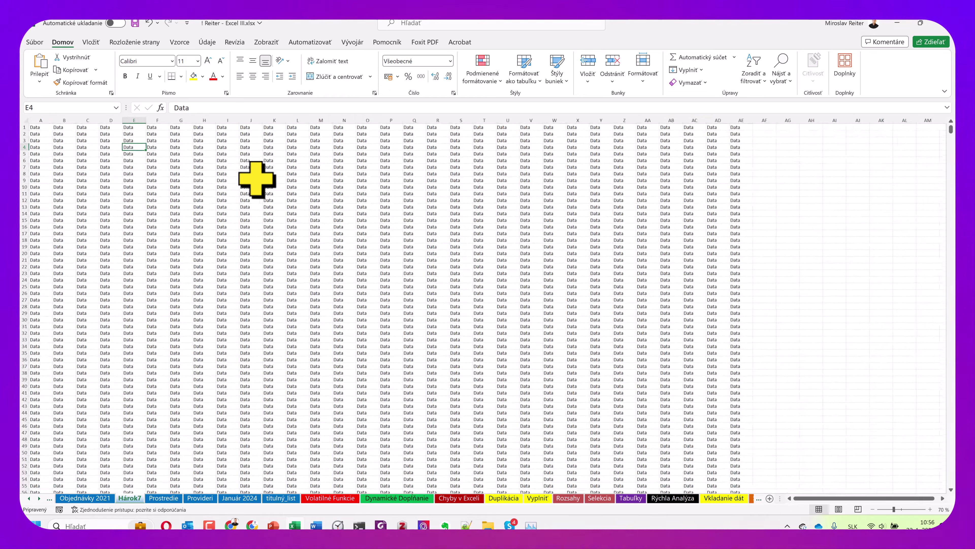
scroll(256, 178, "down", 2, "ctrl")
scroll(257, 179, "down", 2, "ctrl")
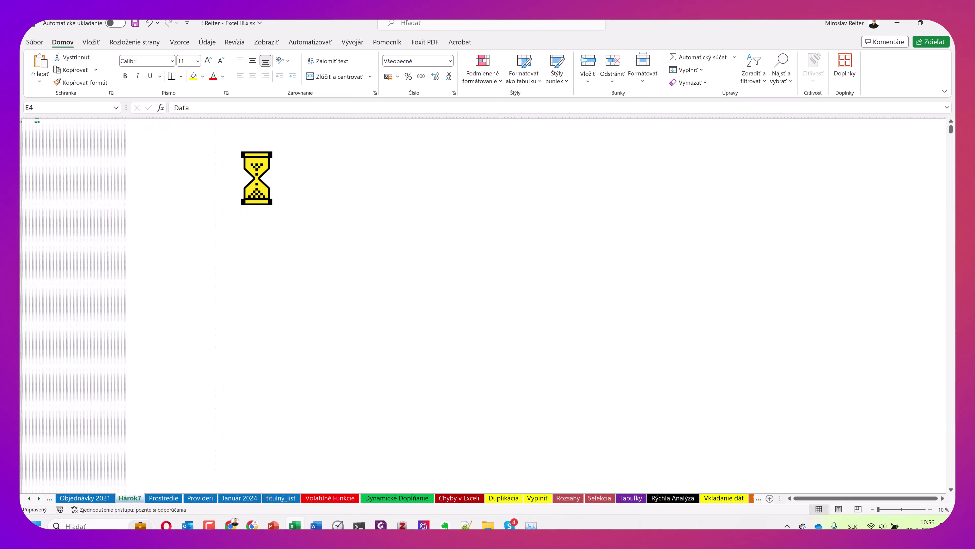
scroll(256, 178, "up", 8, "ctrl")
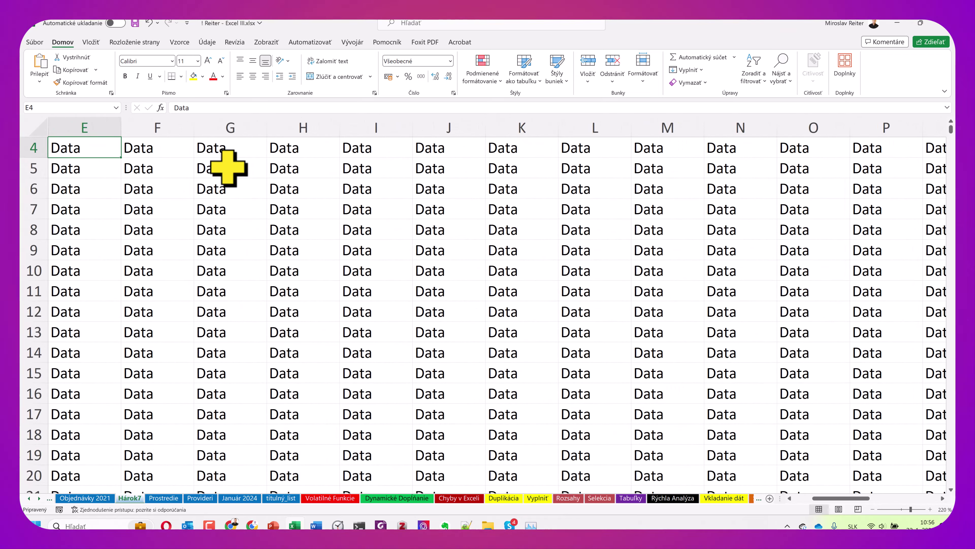
key("ctrl+a")
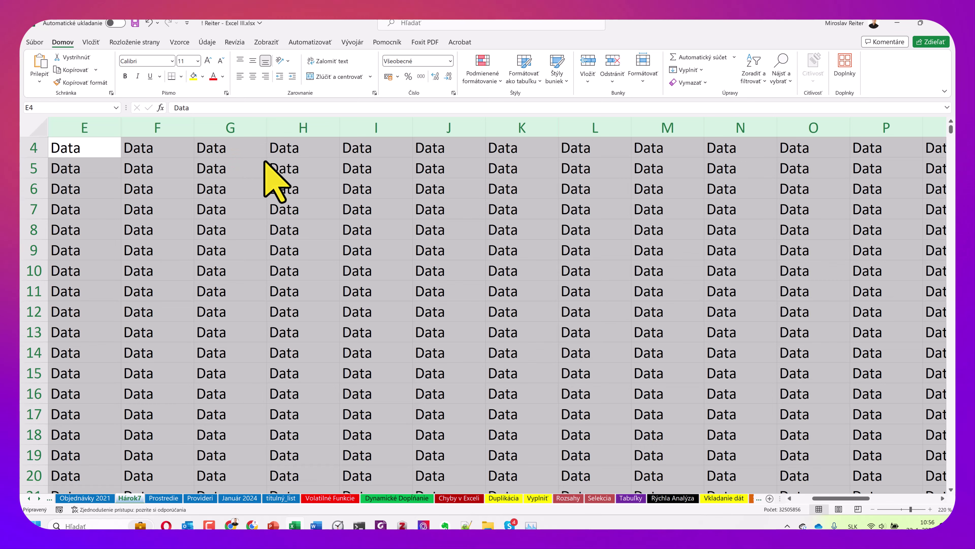
left_click(706, 82)
left_click(708, 101)
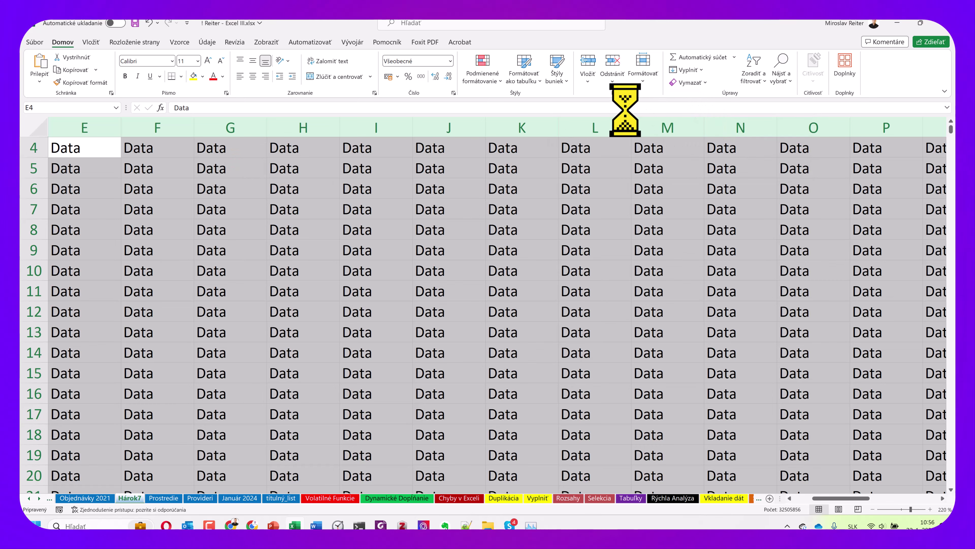
Drop the selection by picking cell F5 and zoom the sheet to 115%
left_click(157, 168)
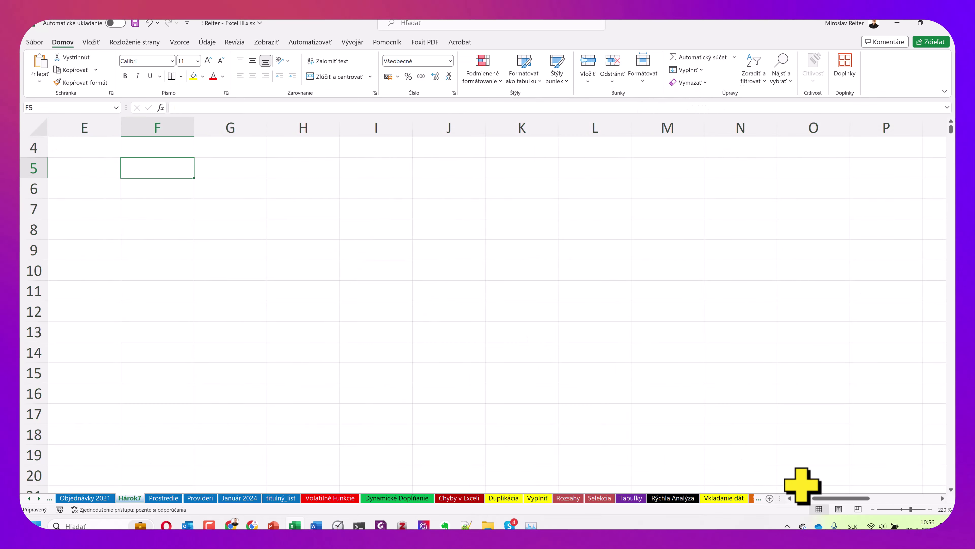
left_click_drag(832, 498, 616, 497)
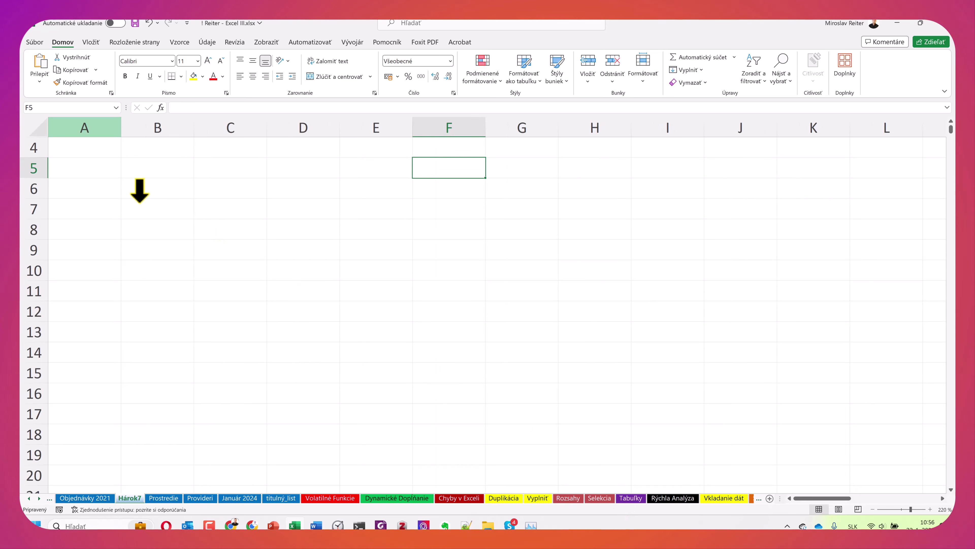
scroll(138, 201, "down", 4)
scroll(139, 201, "down", 3)
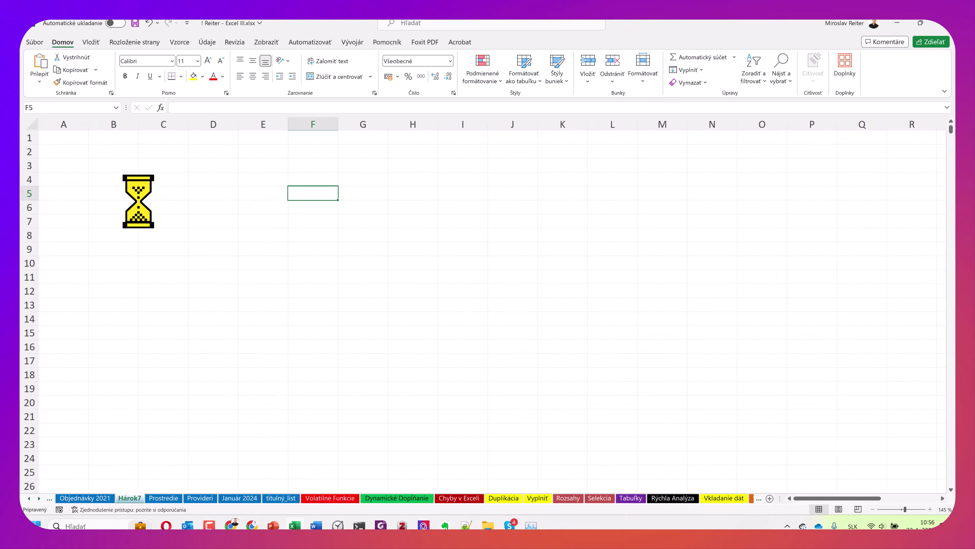
Select columns A through AI, type Data and fill them all with Ctrl+Enter
left_click(52, 122)
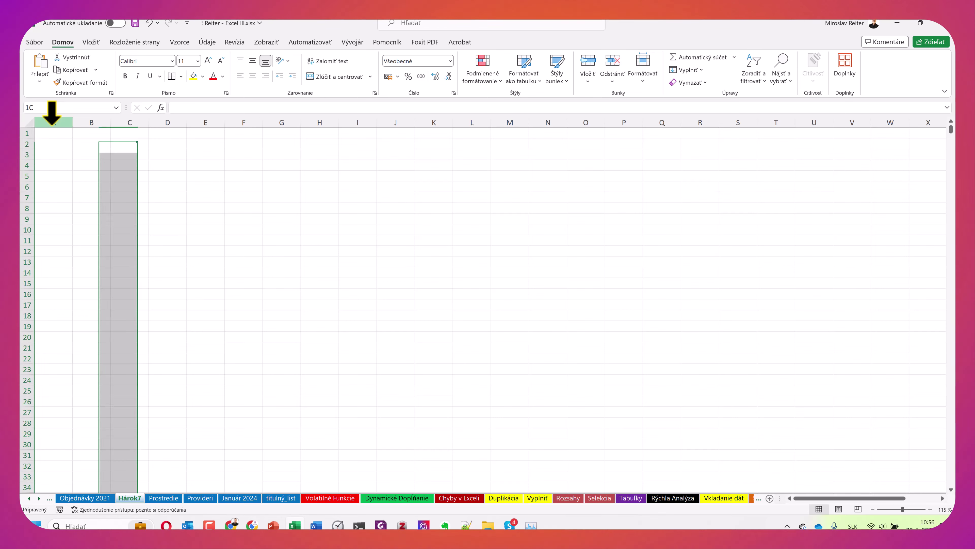
left_click_drag(329, 130, 557, 136)
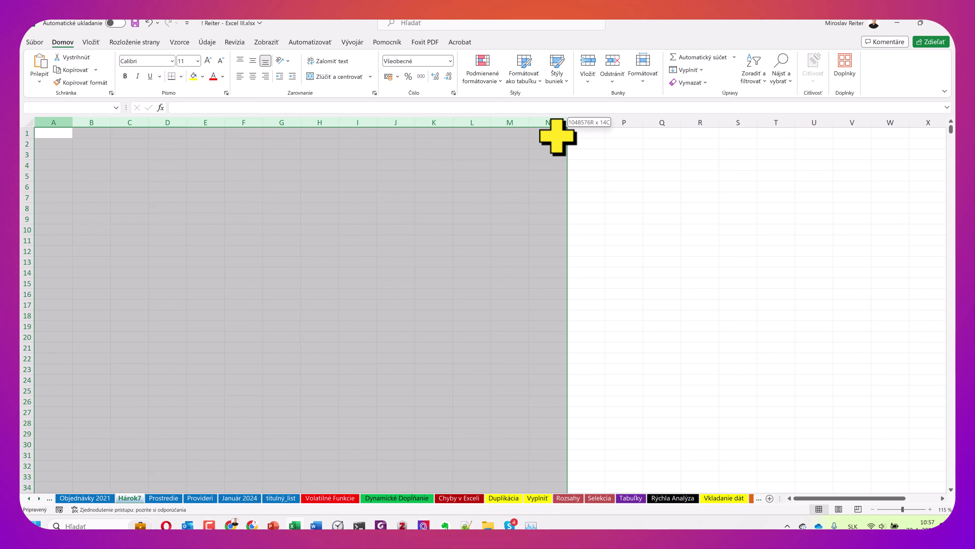
mouse_move(558, 136)
left_mouse_down()
mouse_move(834, 133)
mouse_move(660, 148)
left_mouse_up()
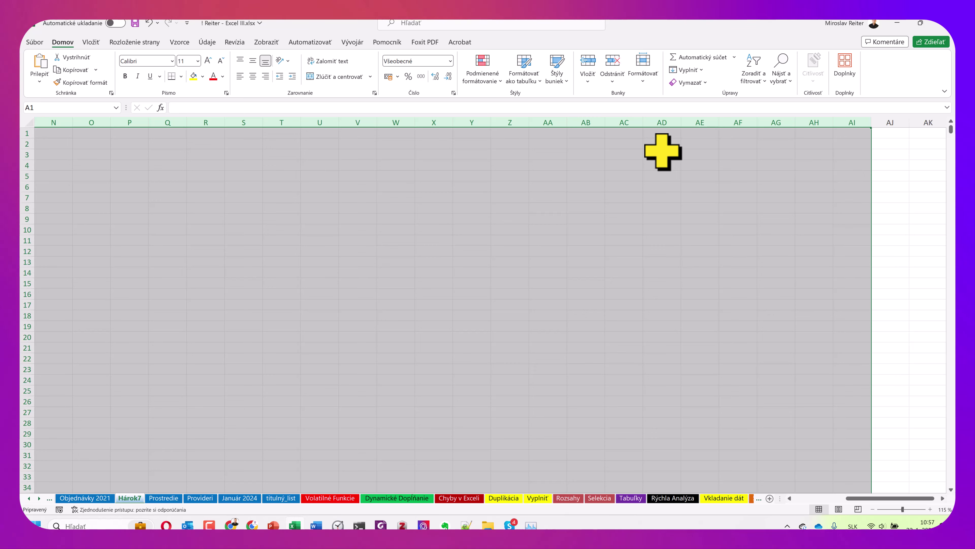
type("Data")
key("ctrl+Return")
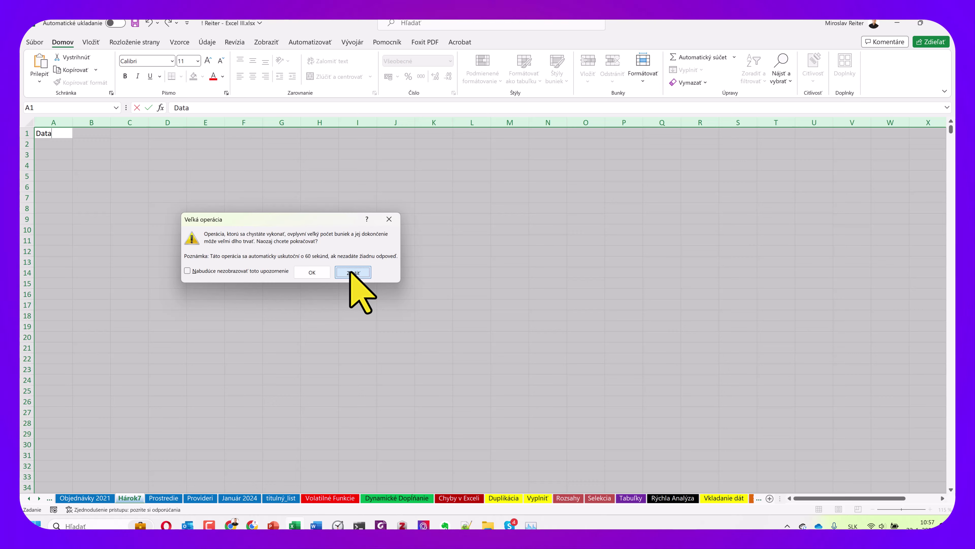
Cancel the large fill so Hárok7 stays empty, then bring PowerPoint's slide 48 memory graph forward
left_click(352, 272)
left_click(350, 261)
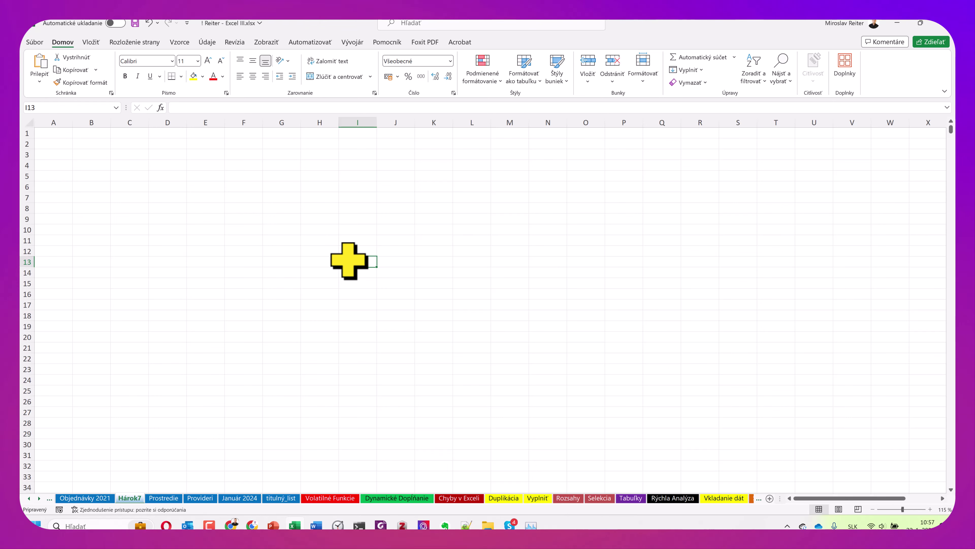
left_click(274, 525)
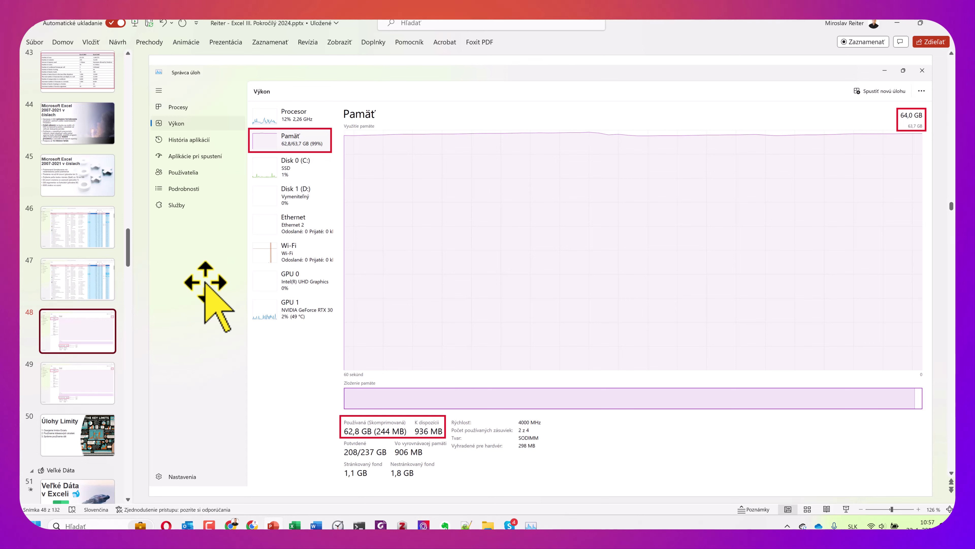
View slide 46's process list and slide 43's Excel limits table, then show slide 50, Úlohy Limity
left_click(78, 227)
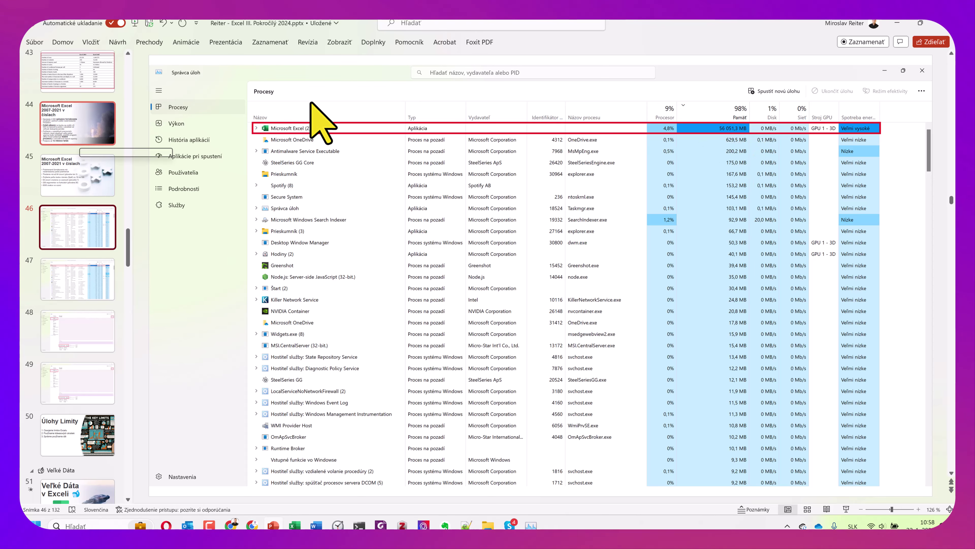
left_click(80, 81)
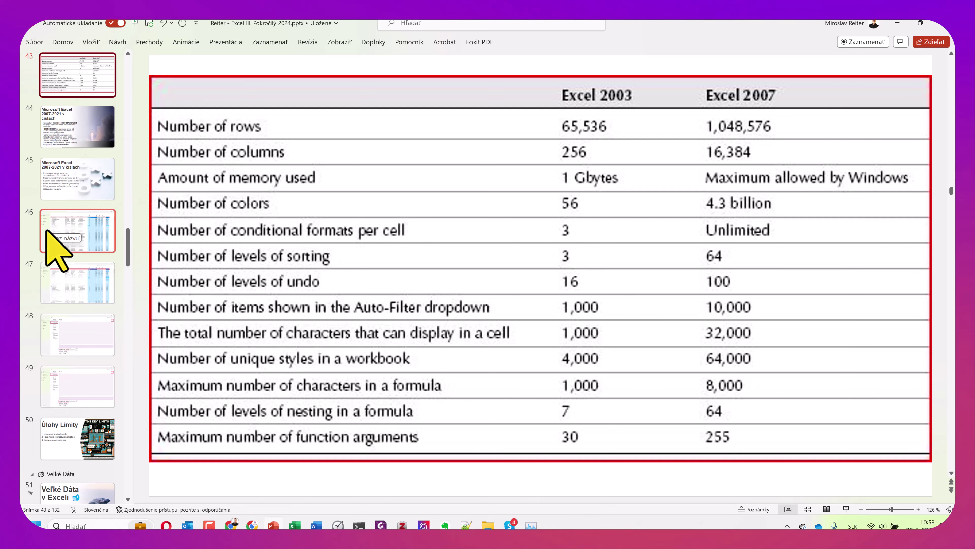
scroll(58, 250, "down", 2)
left_click(72, 328)
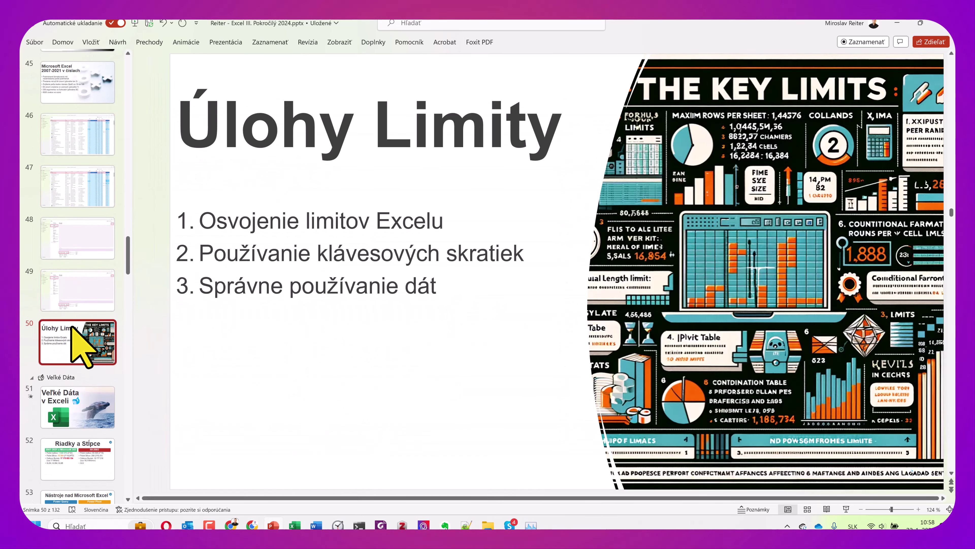